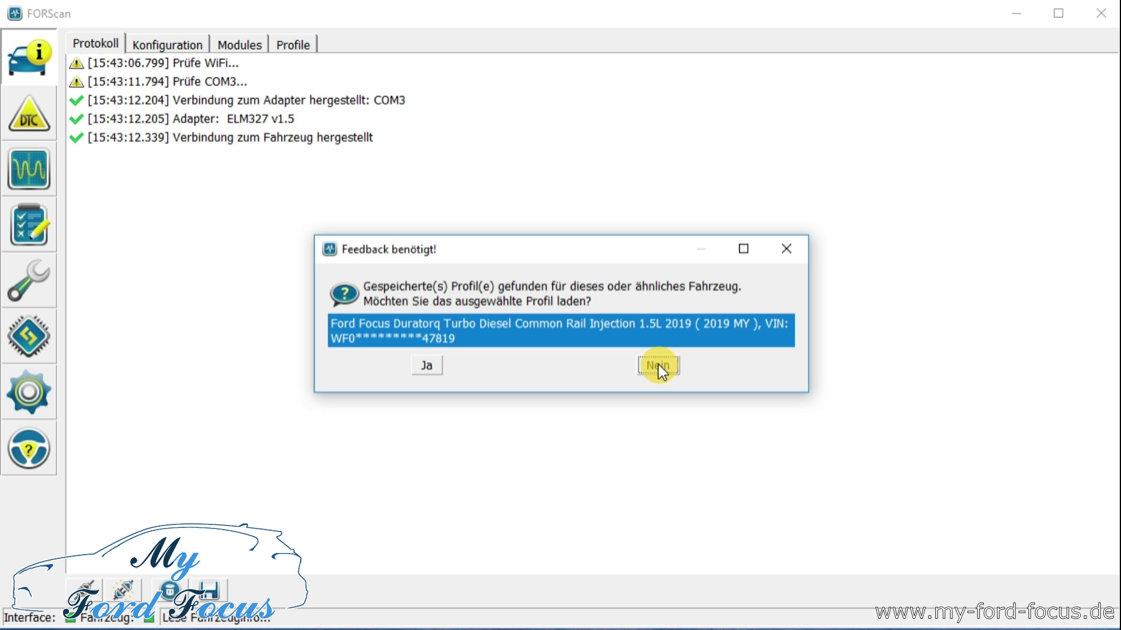
# Decline loading the saved vehicle profile and specify SYNC 3 as the vehicle's SYNC version
pyautogui.click(657, 365)
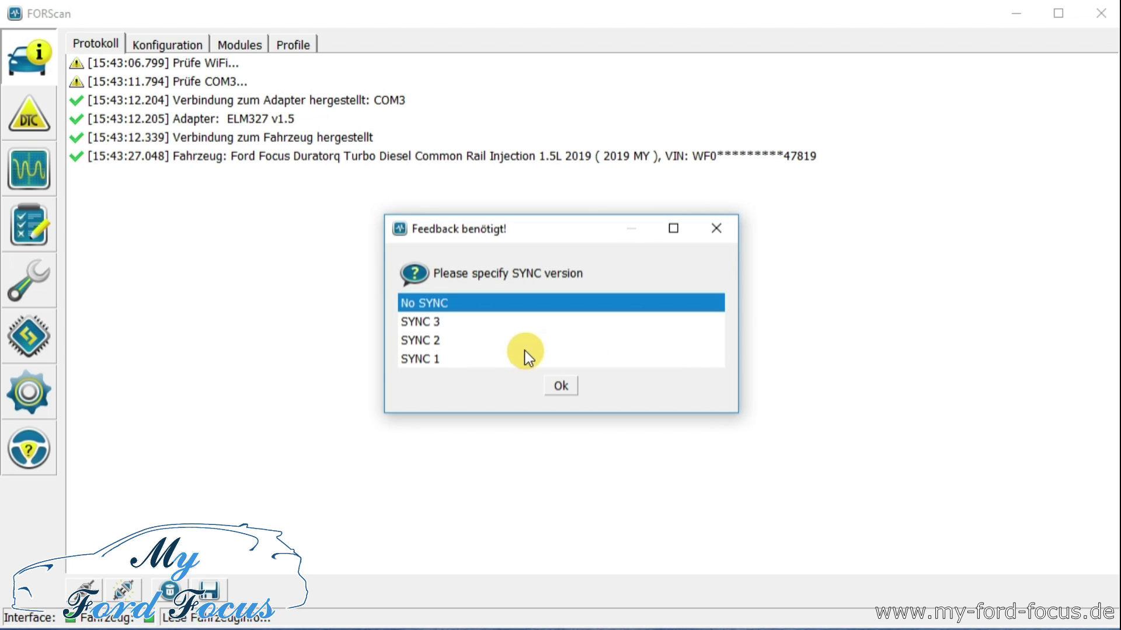
pyautogui.click(436, 323)
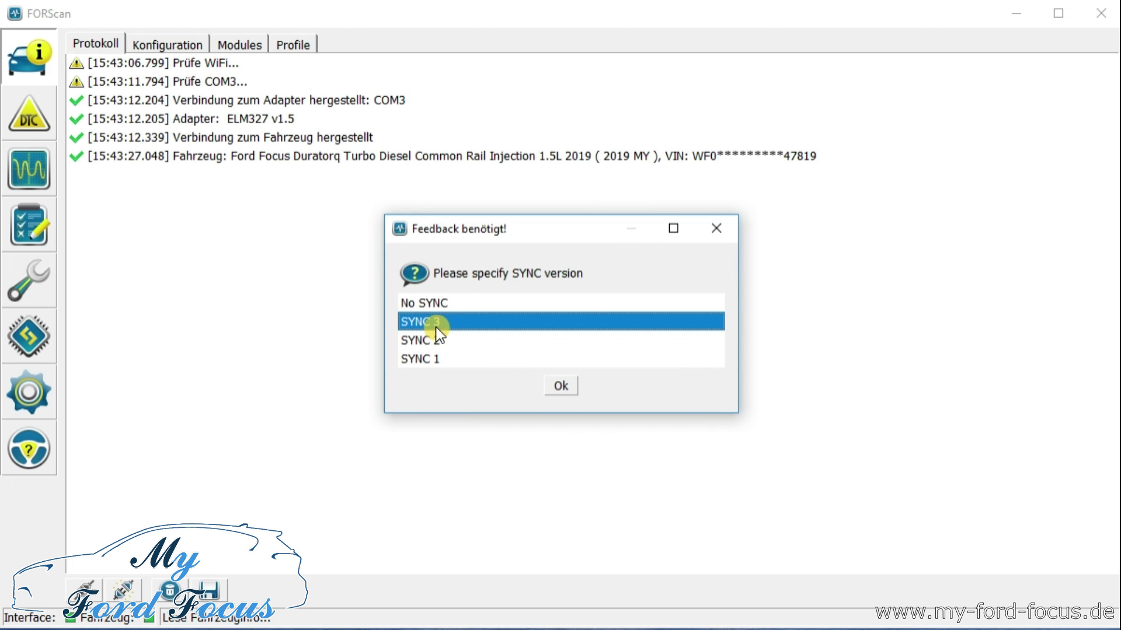
pyautogui.click(561, 385)
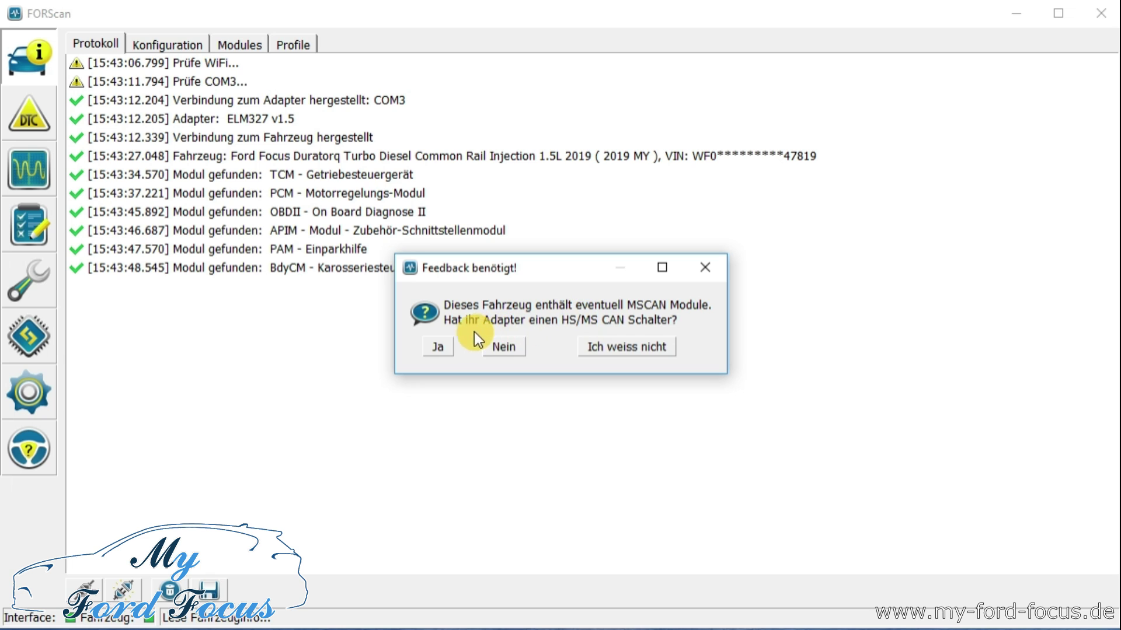
# Confirm that the adapter has an HS/MS CAN switch set to MS CAN, and decline saving the vehicle profile
pyautogui.click(439, 344)
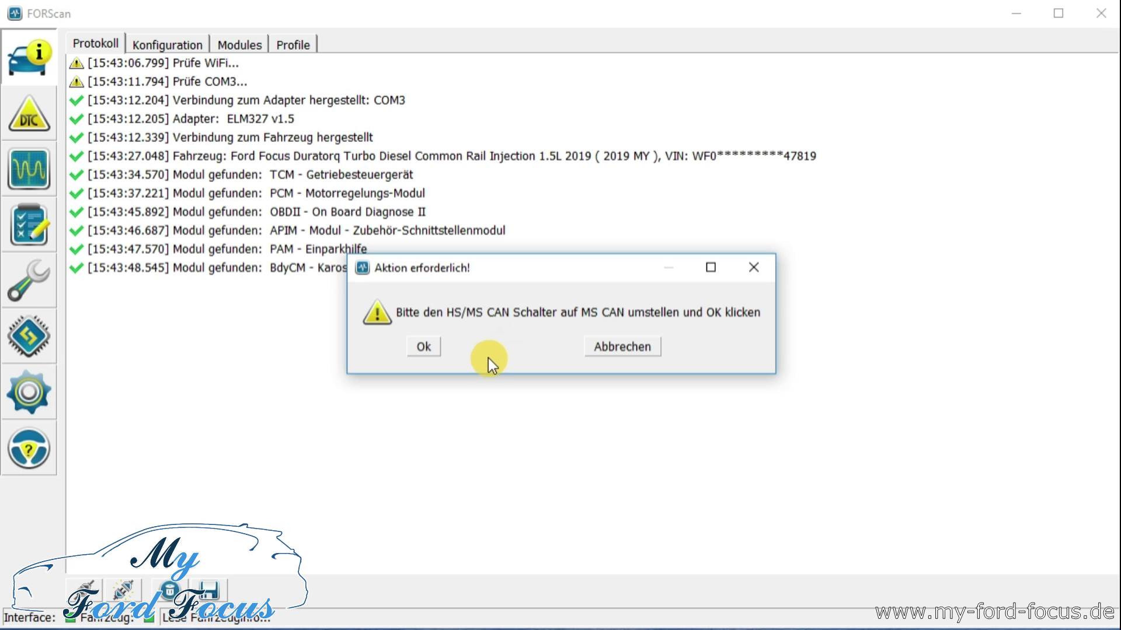
pyautogui.click(426, 346)
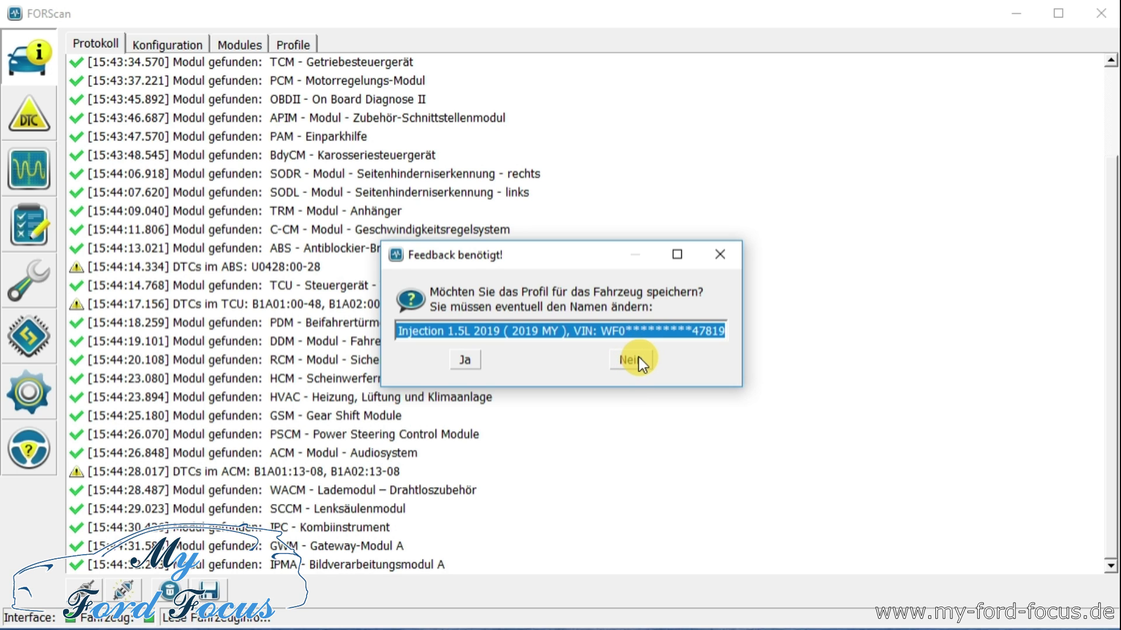
pyautogui.click(638, 357)
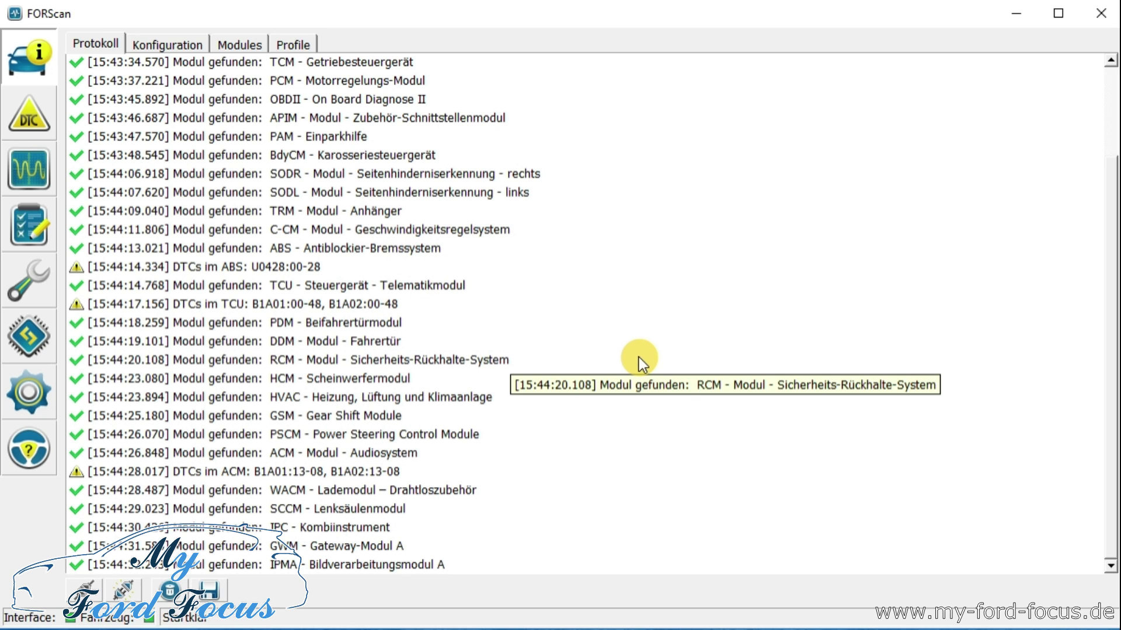
# Check the saved vehicle profiles and review the connection log for detected modules and trouble codes
pyautogui.click(299, 43)
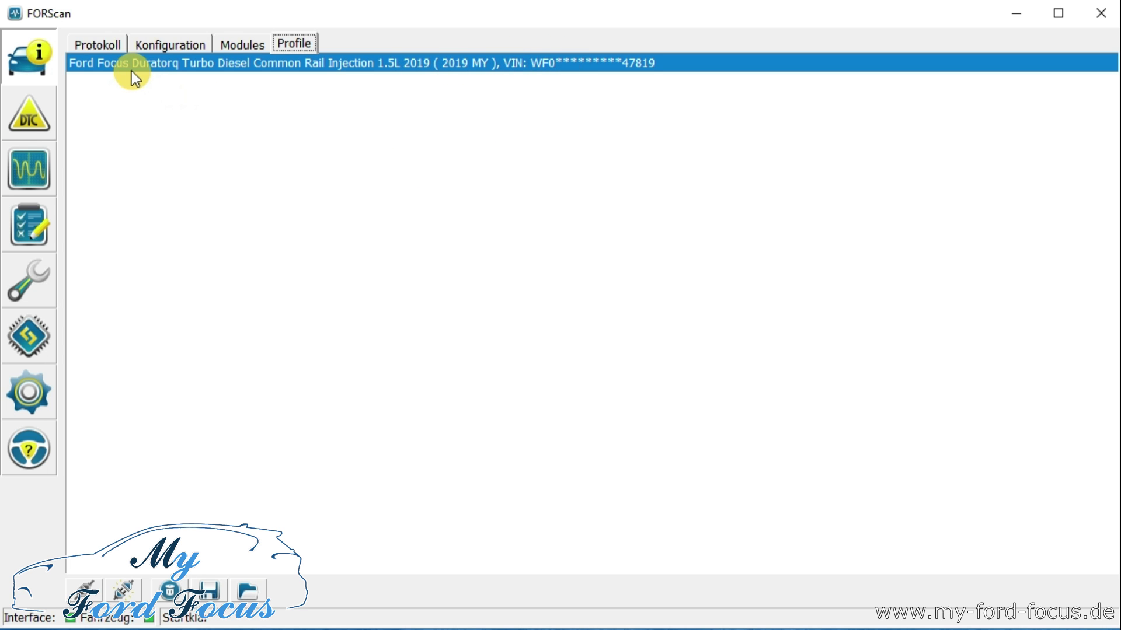
pyautogui.click(96, 44)
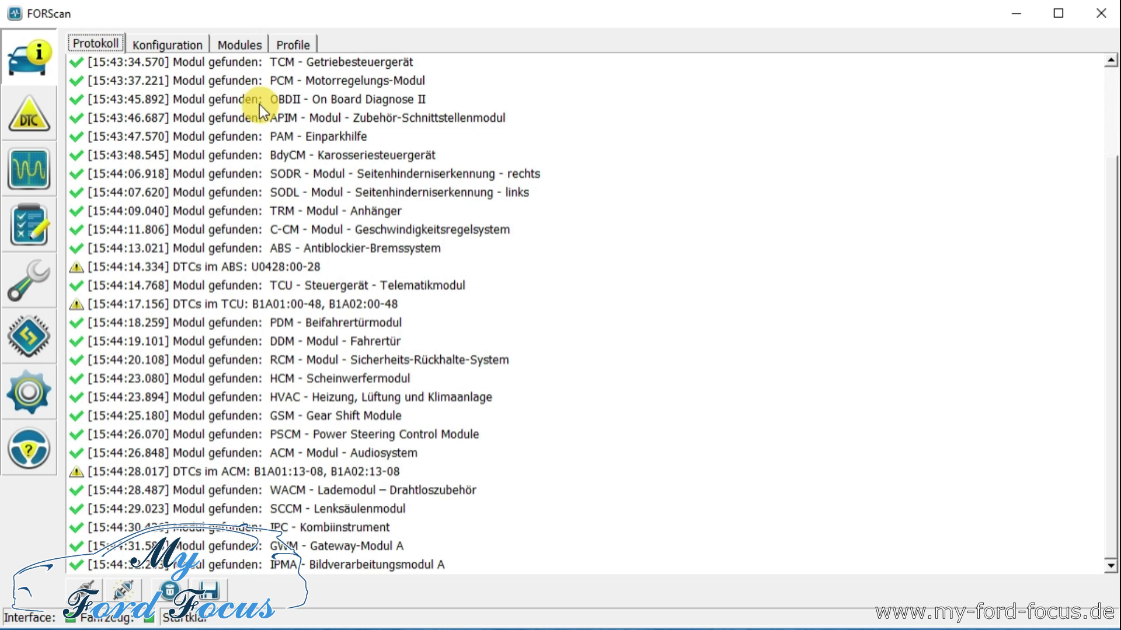
pyautogui.scroll(2, 385, 372)
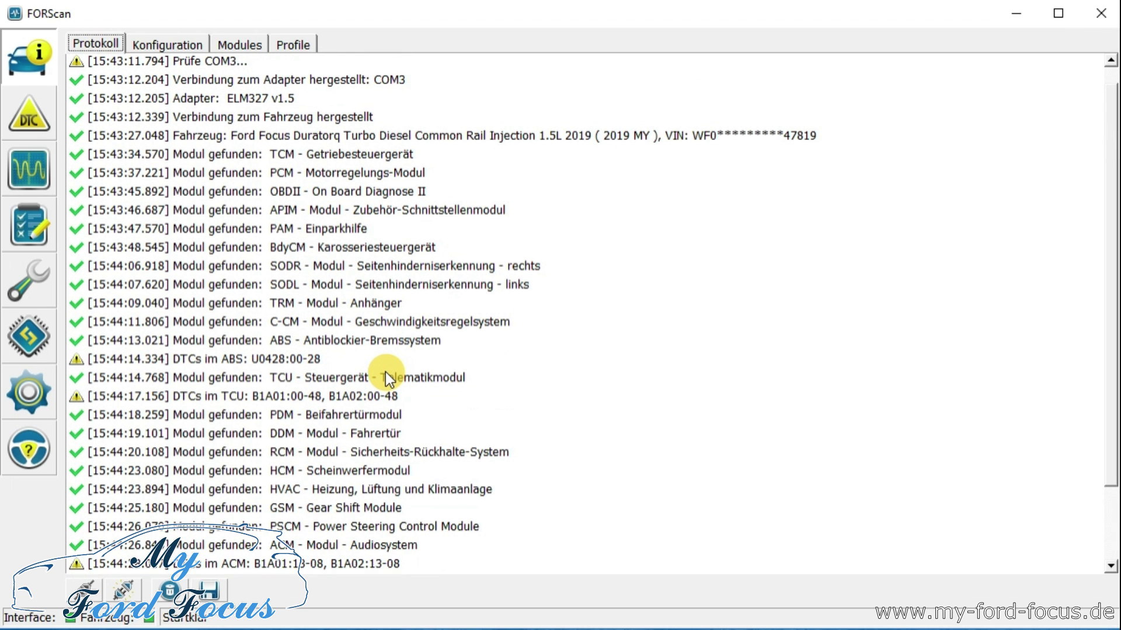
pyautogui.scroll(-2, 385, 372)
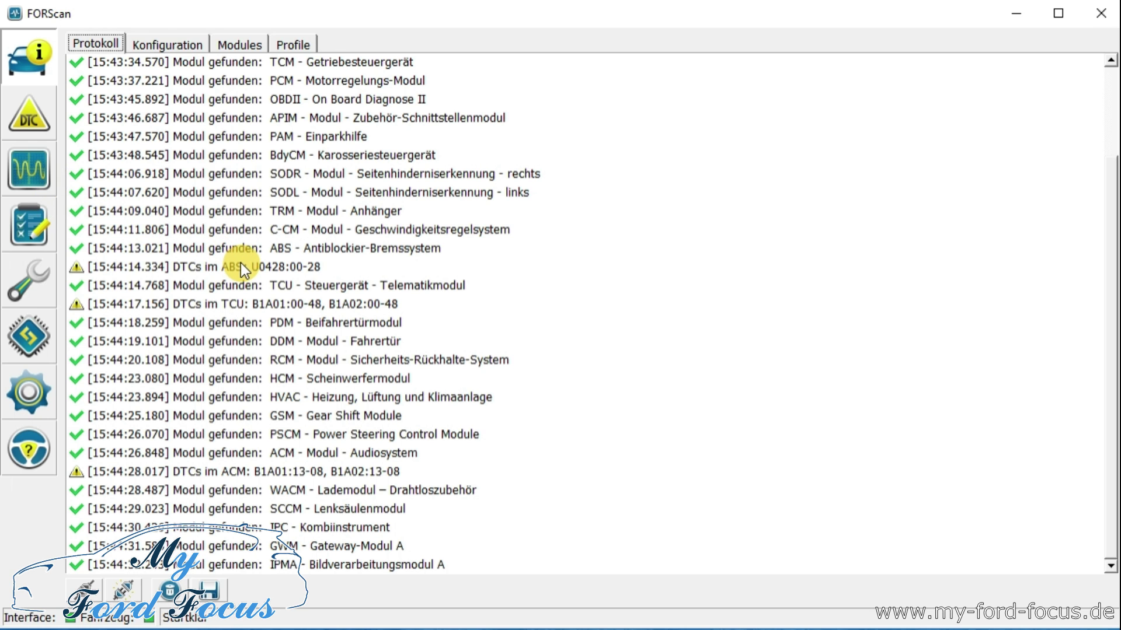
# Start the PCM module configuration in AS BUILT format with the adapter on HS CAN, accepting the configuration safety warning
pyautogui.click(30, 347)
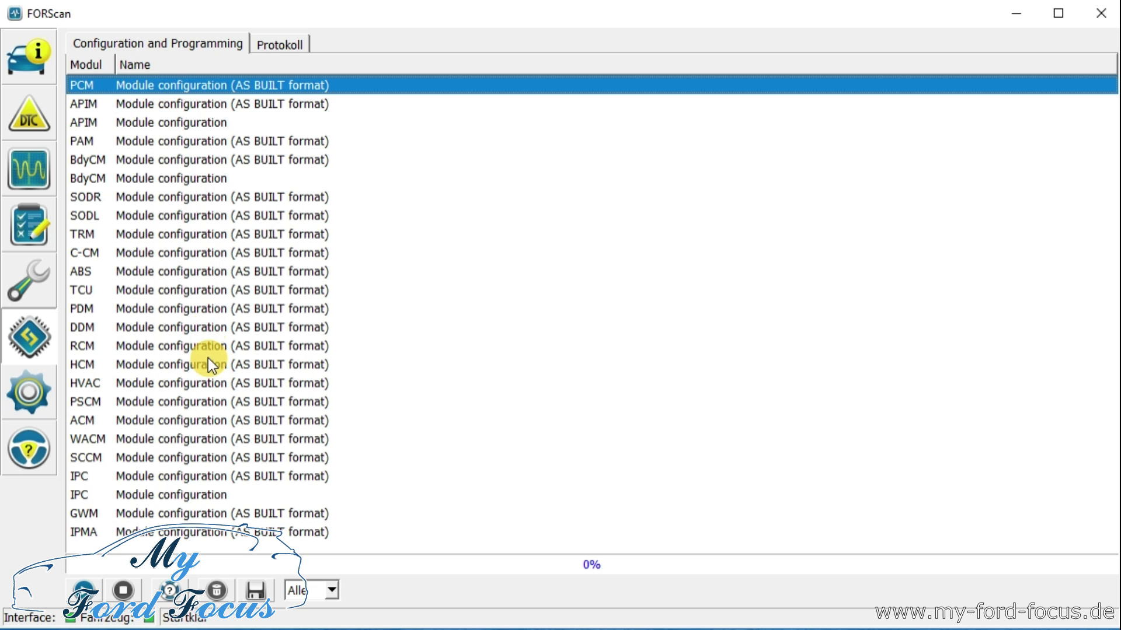
pyautogui.click(86, 591)
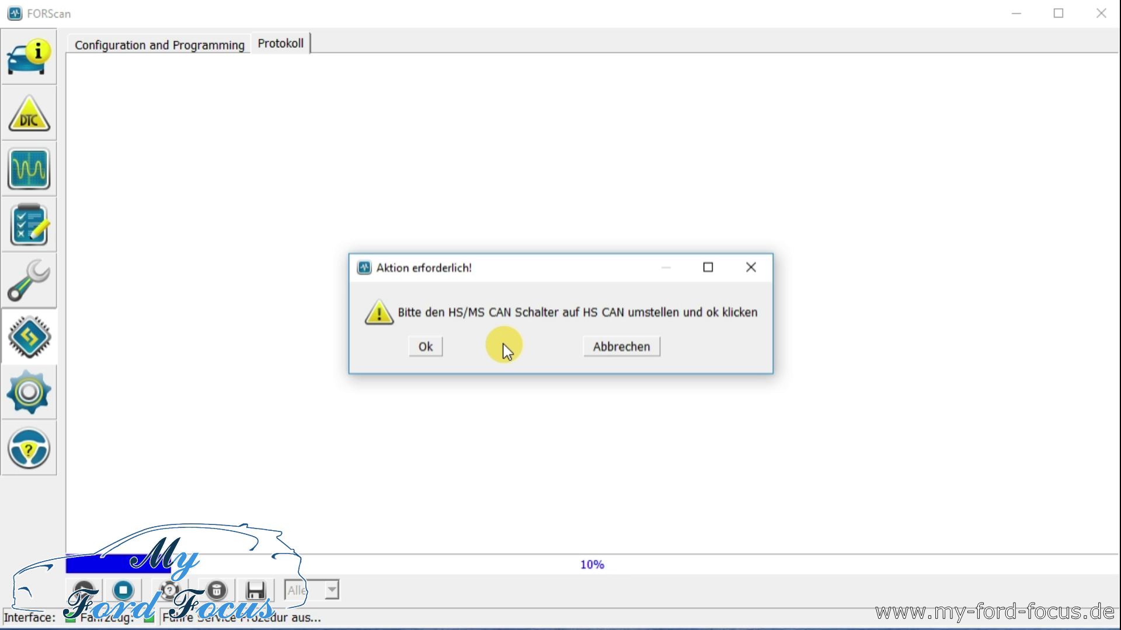
pyautogui.click(425, 348)
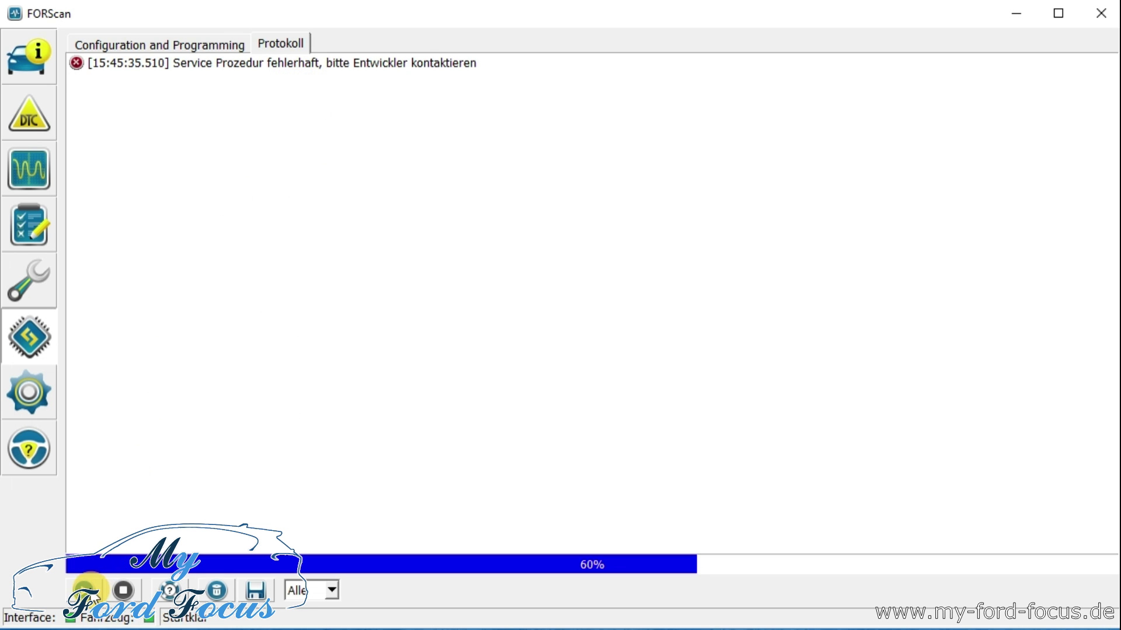
pyautogui.click(85, 590)
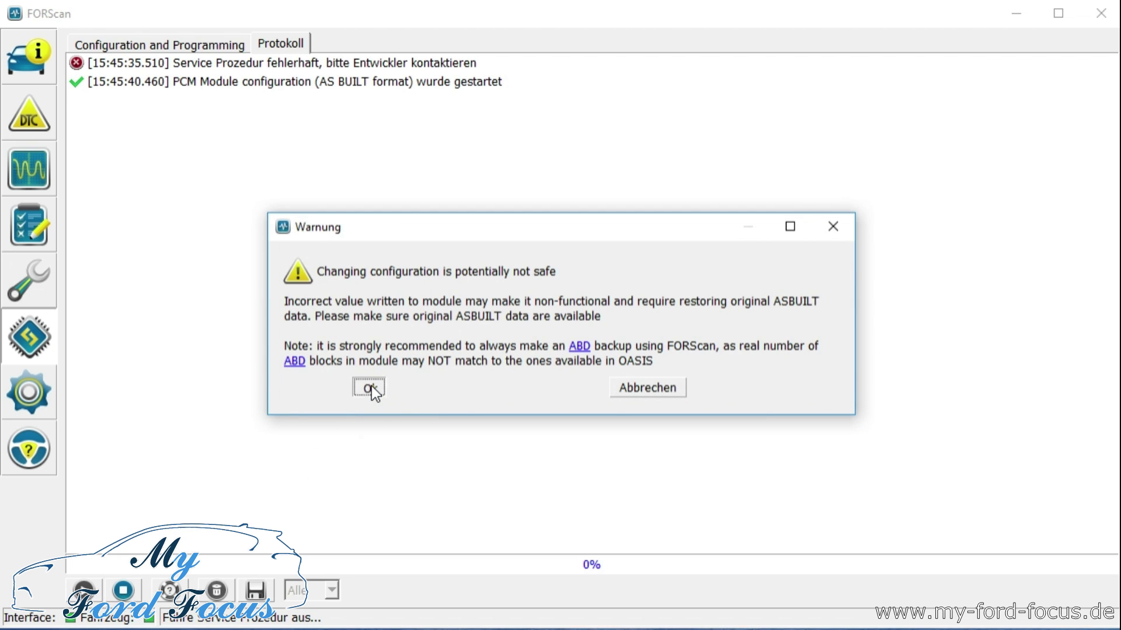
pyautogui.click(369, 388)
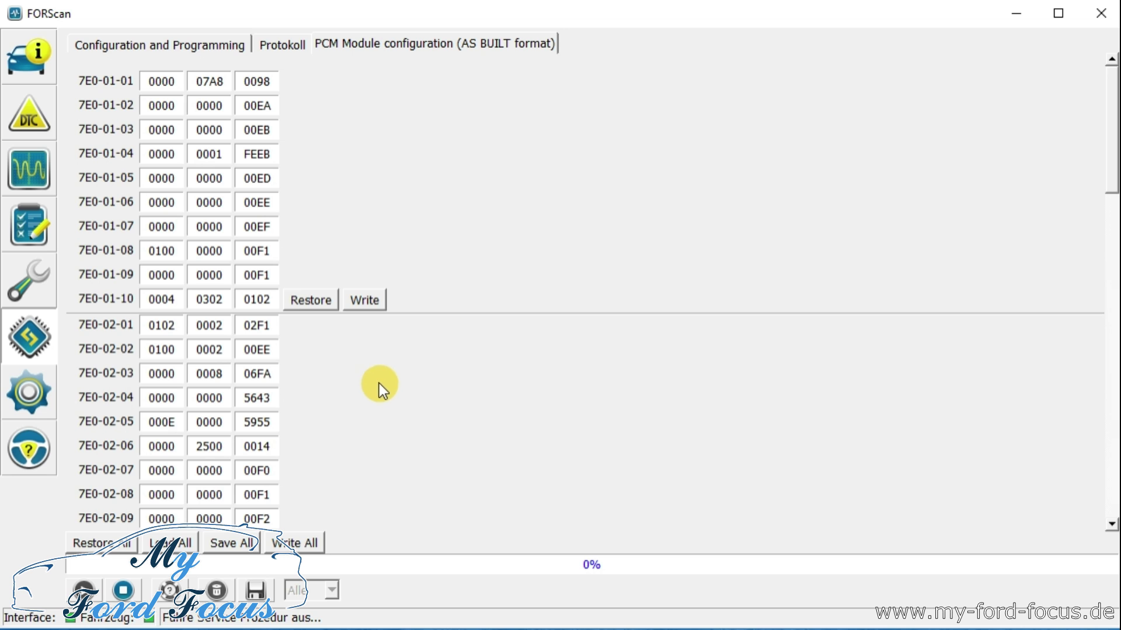
# Look through the PCM AS BUILT data blocks and the log of blocks read
pyautogui.moveTo(1112, 140)
pyautogui.mouseDown()
pyautogui.moveTo(1109, 471)
pyautogui.moveTo(1103, 120)
pyautogui.mouseUp()
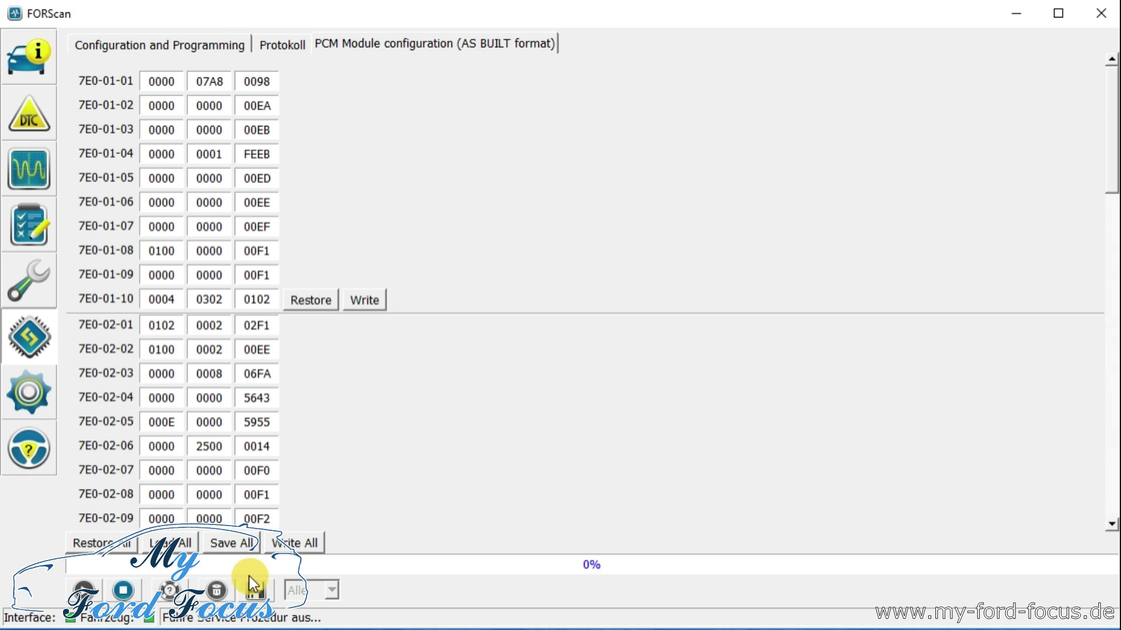
pyautogui.click(292, 44)
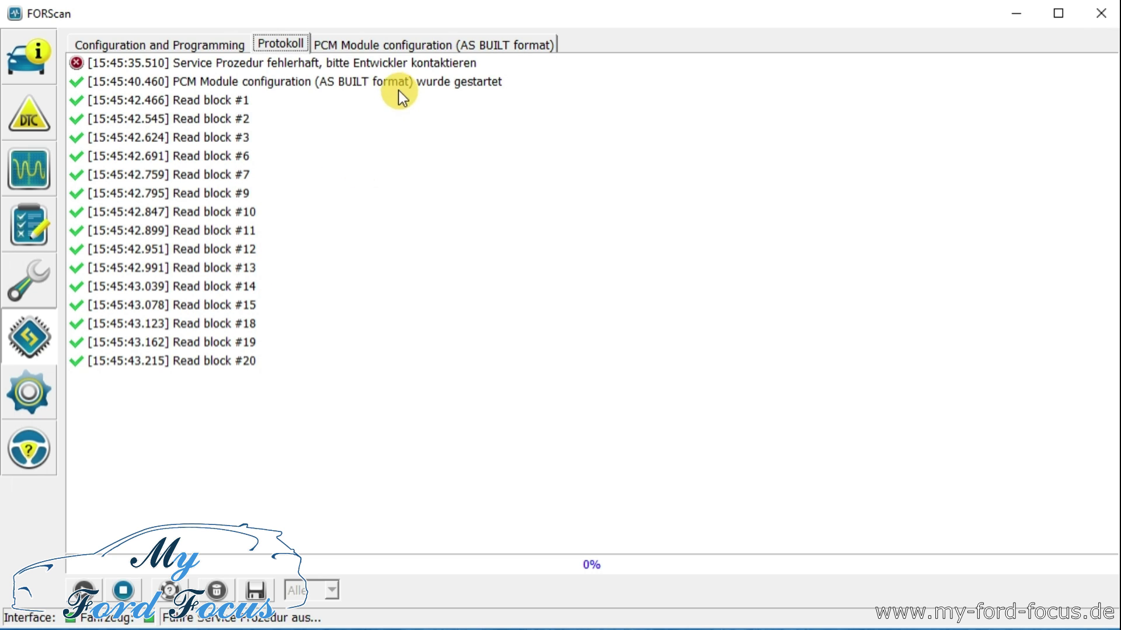
pyautogui.click(415, 45)
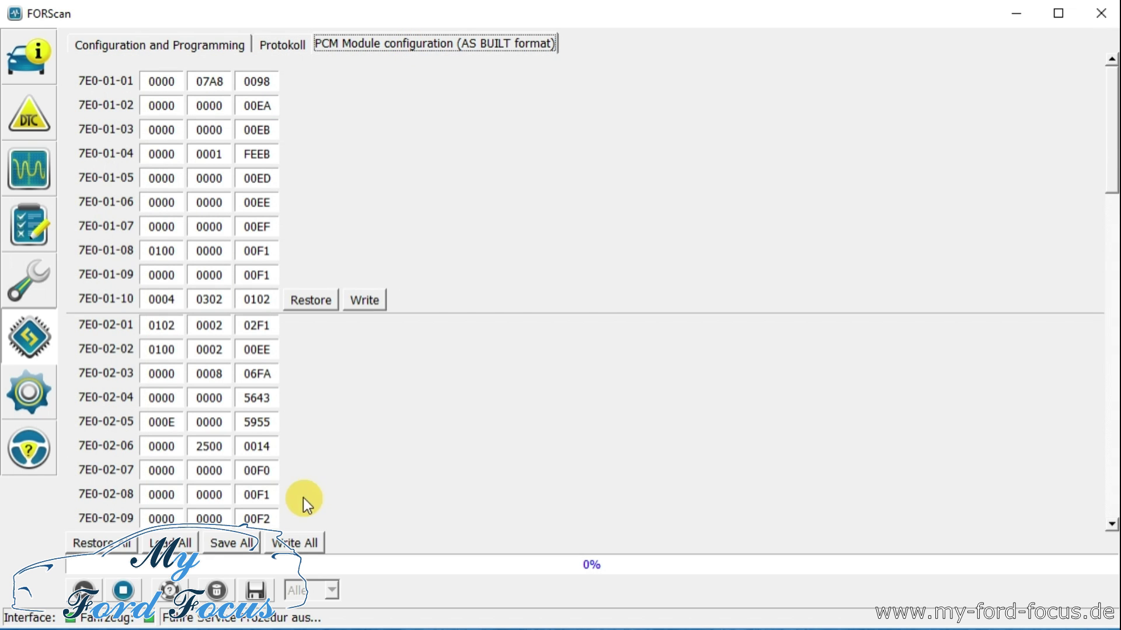
# Save all PCM AS BUILT data to PCM.abt in the FORScan folder, overwriting the existing file, and end the service procedure
pyautogui.click(235, 547)
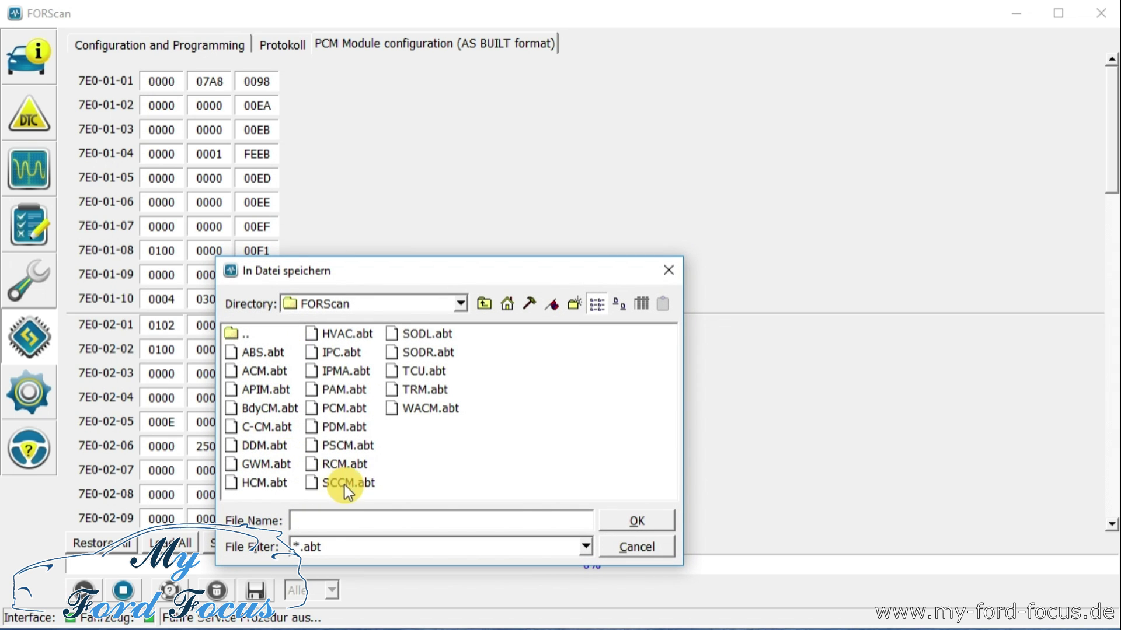
pyautogui.moveTo(377, 274); pyautogui.dragTo(494, 150)
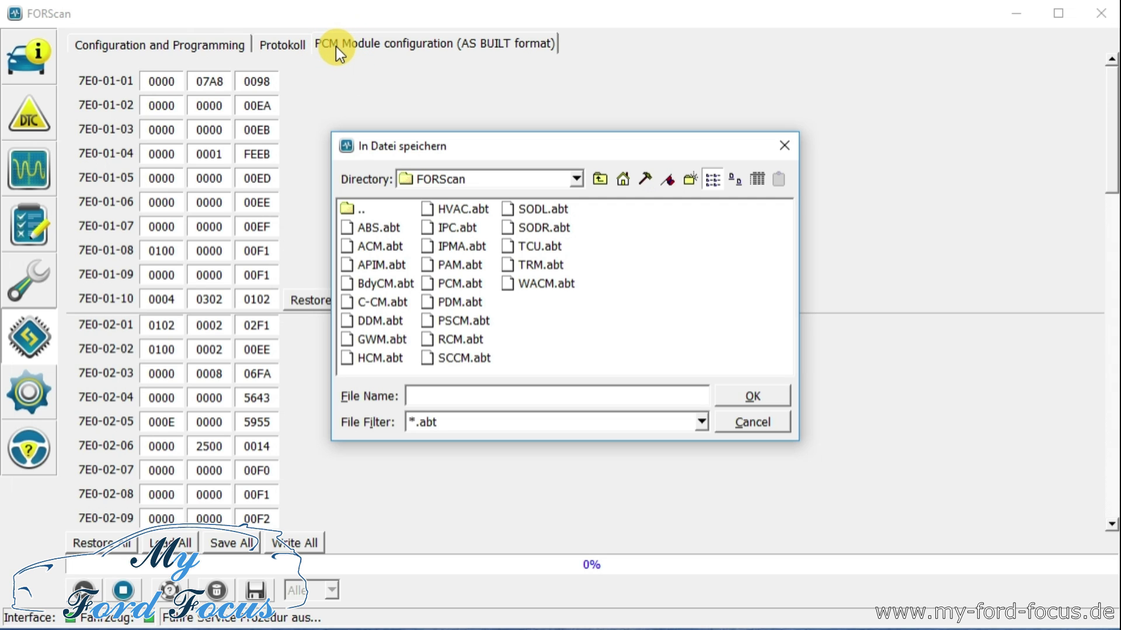
pyautogui.click(450, 289)
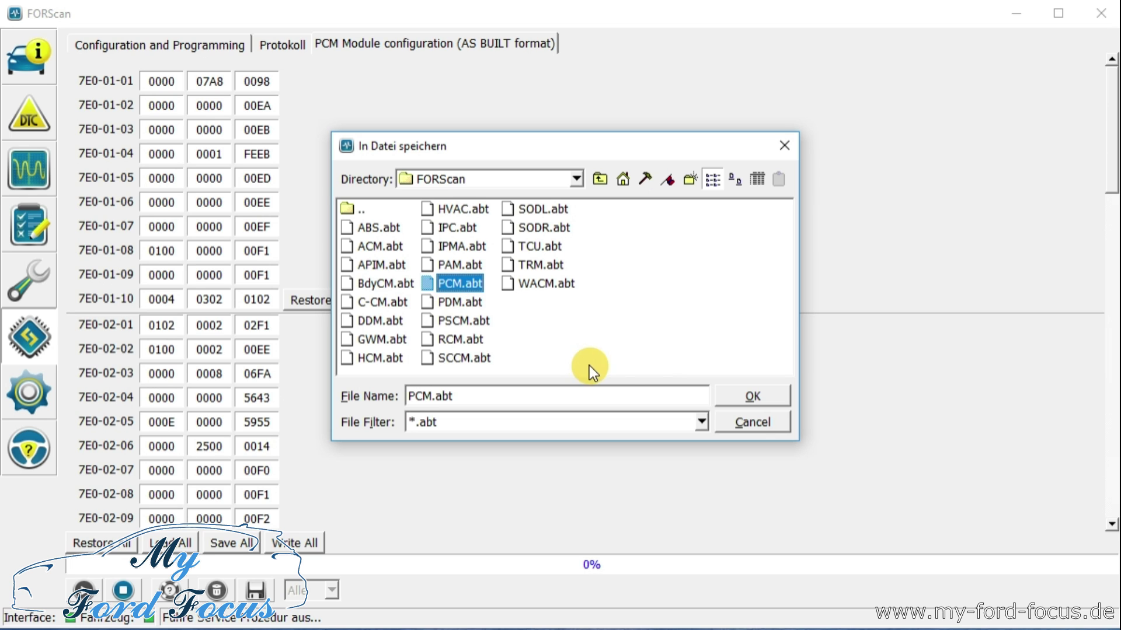
pyautogui.click(761, 394)
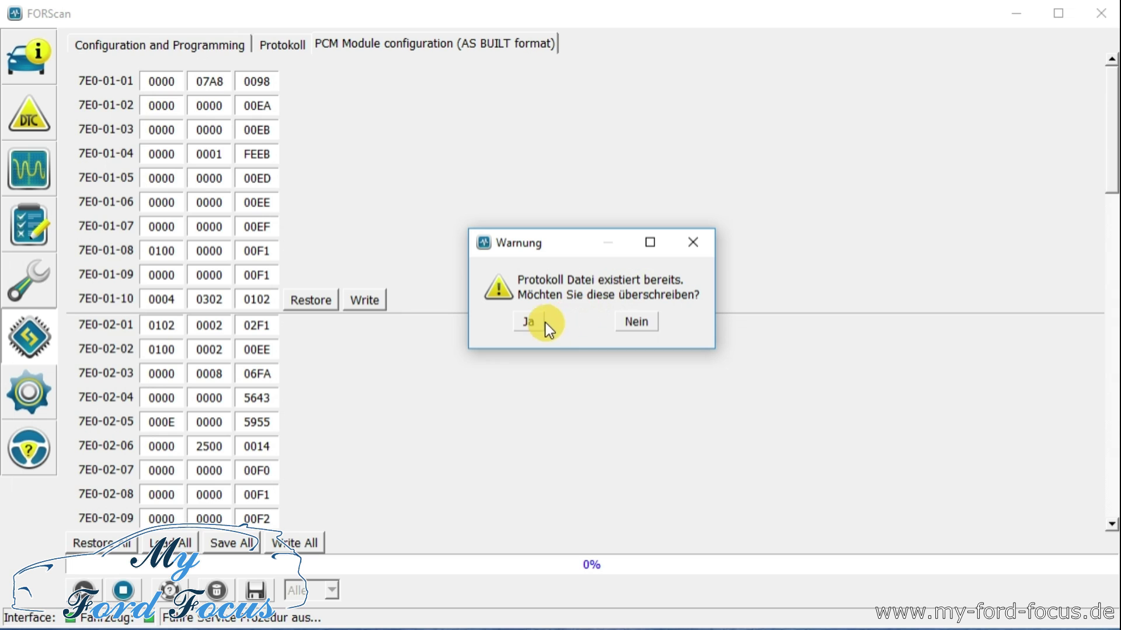
pyautogui.click(523, 327)
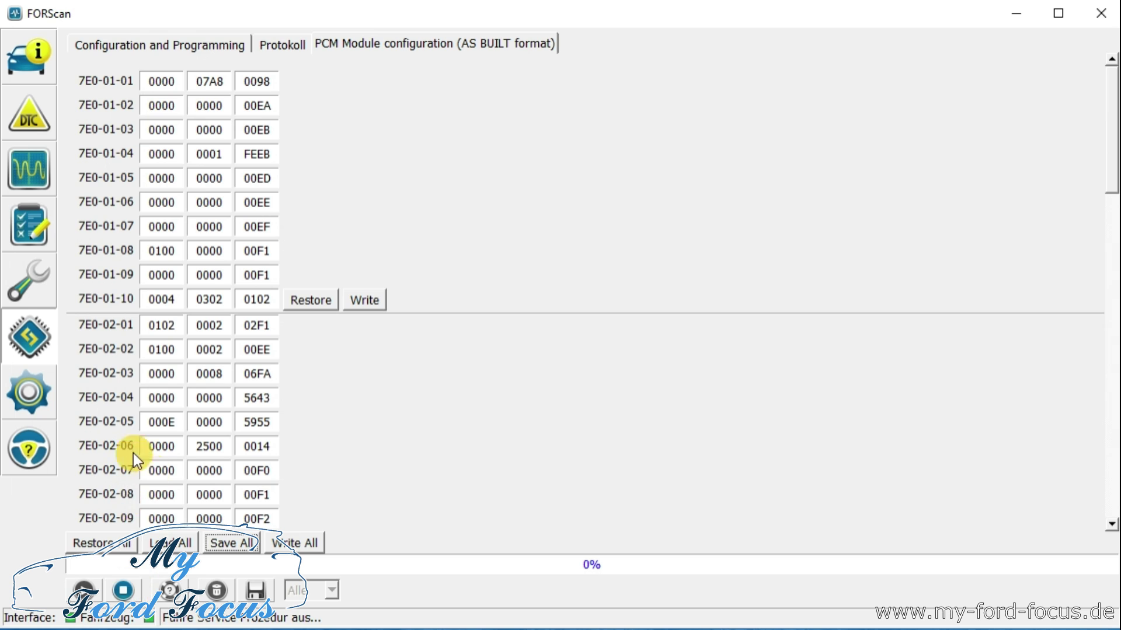
pyautogui.click(124, 592)
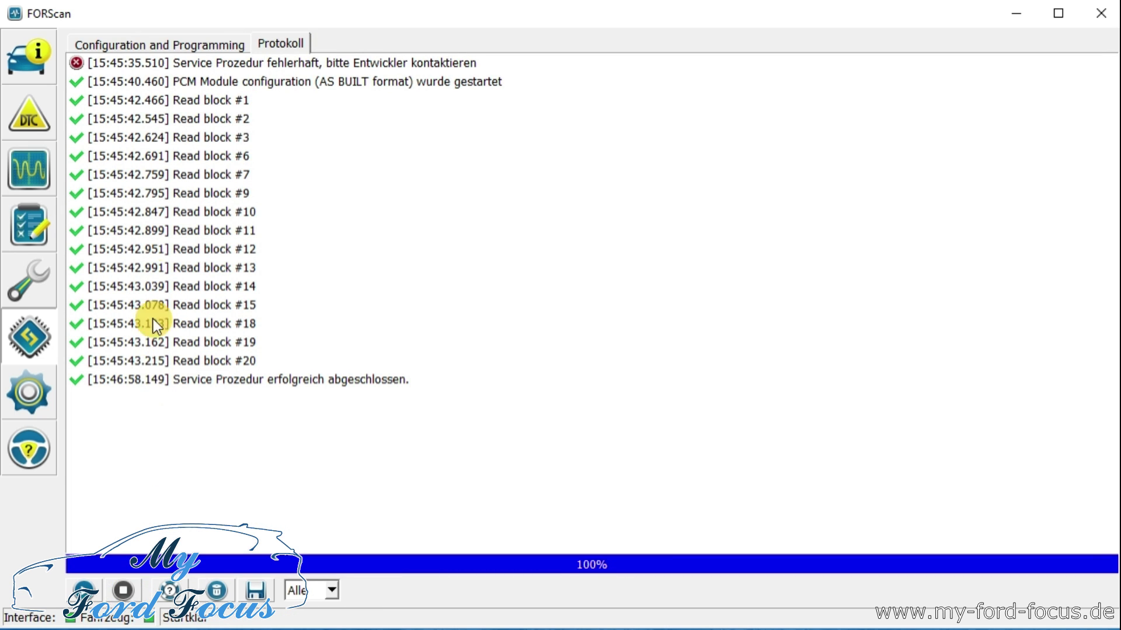
# Go through the module list, distinguishing the AS BUILT format entries from the plain Module configuration entries
pyautogui.click(188, 47)
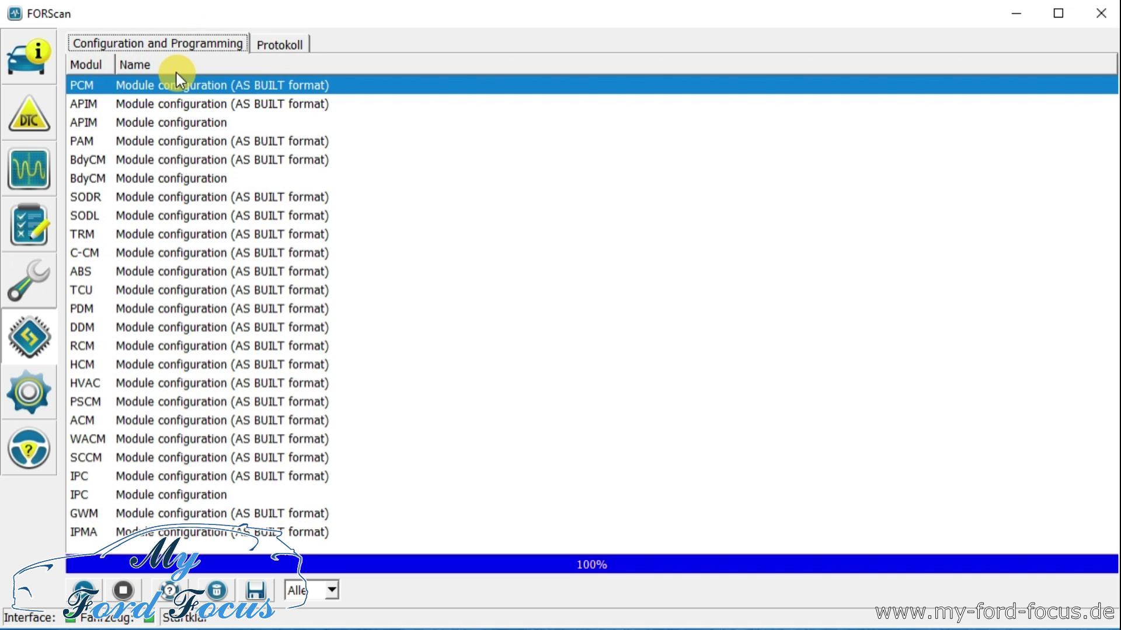
pyautogui.click(184, 103)
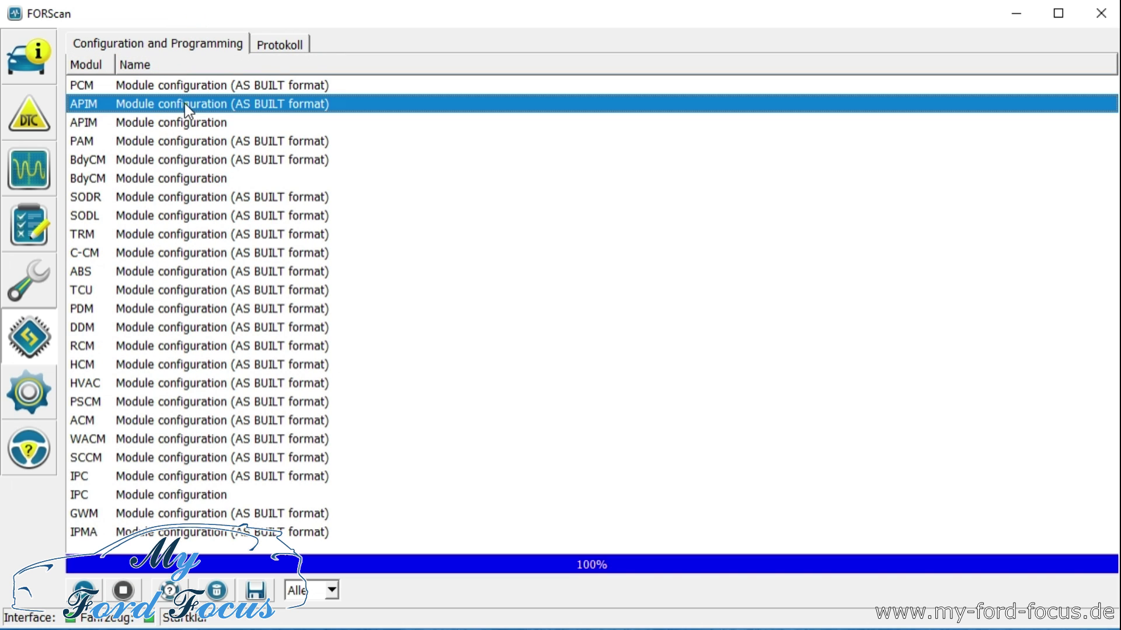
pyautogui.click(303, 85)
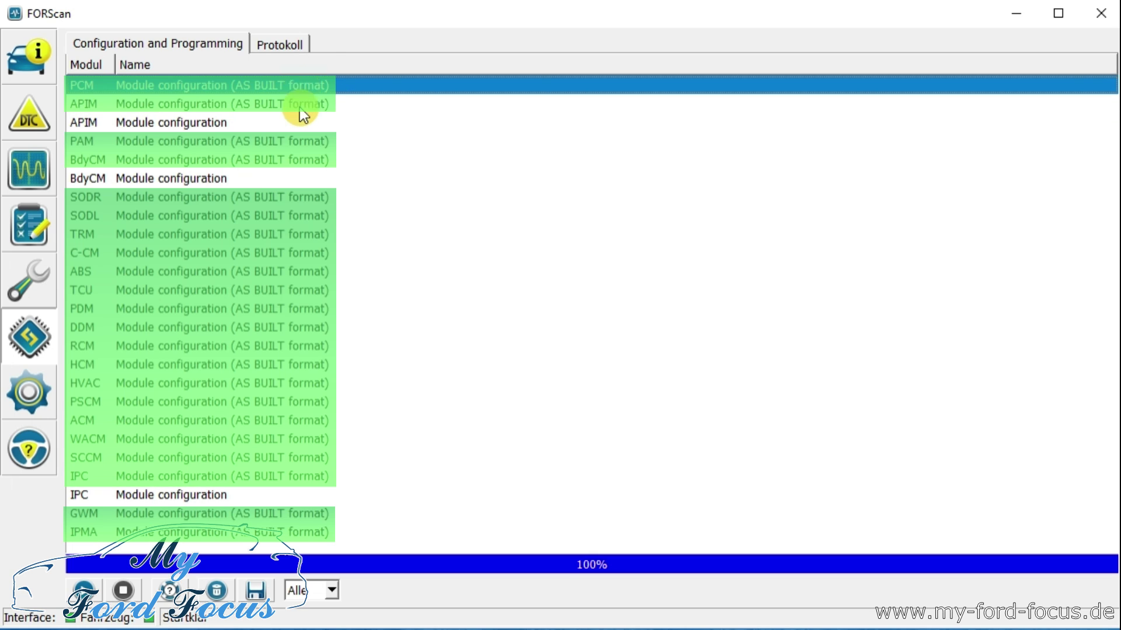
pyautogui.click(299, 108)
pyautogui.click(245, 124)
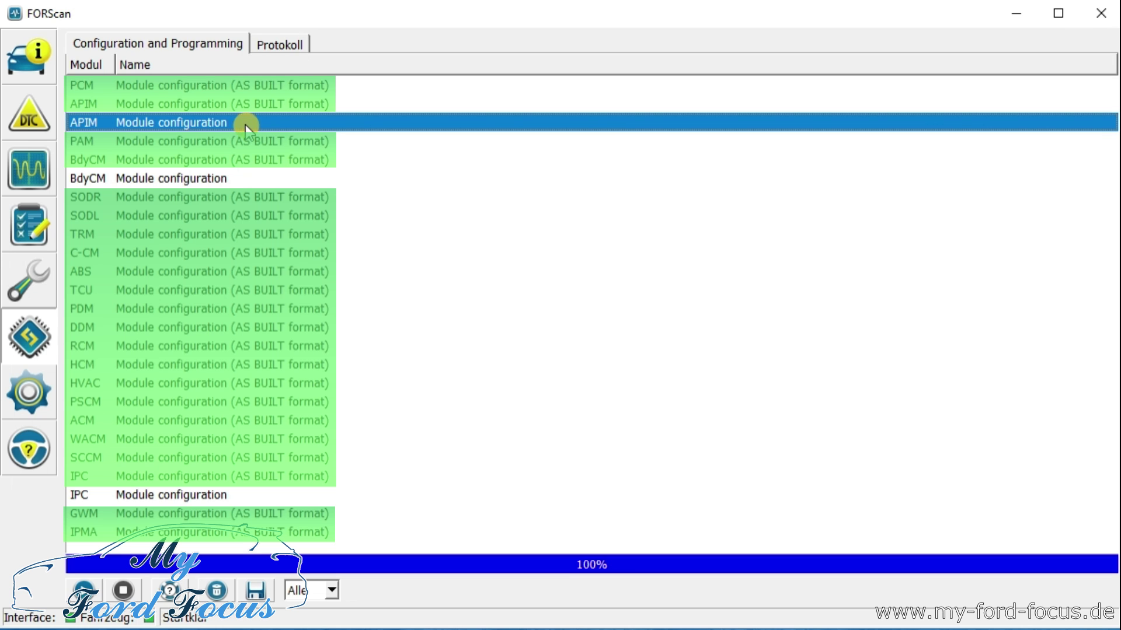
pyautogui.click(270, 143)
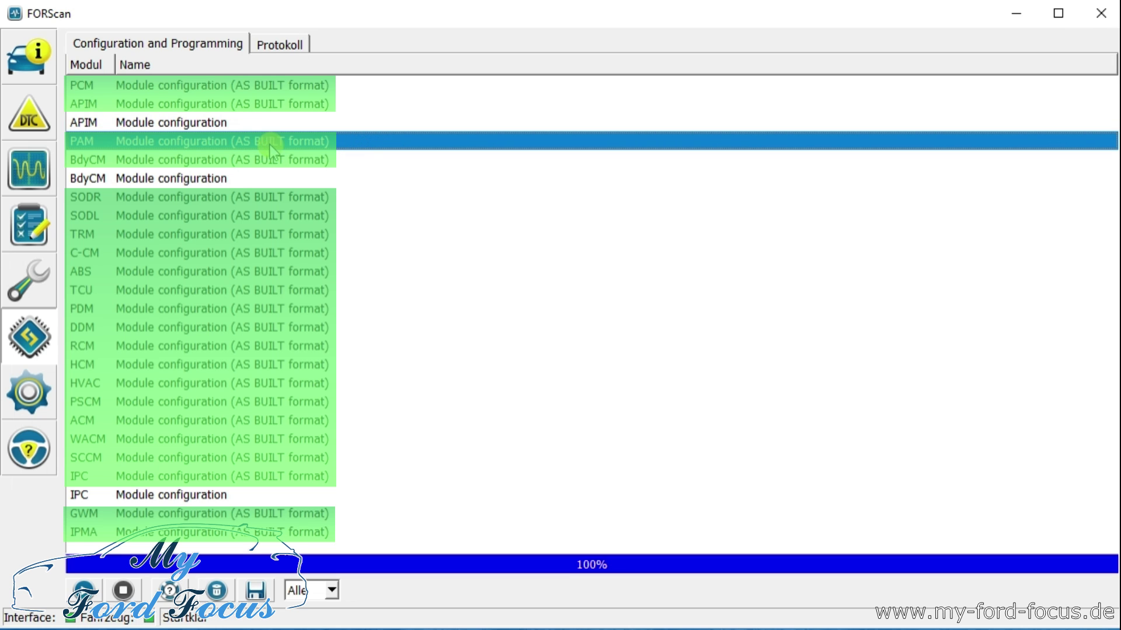
pyautogui.click(279, 158)
pyautogui.click(278, 179)
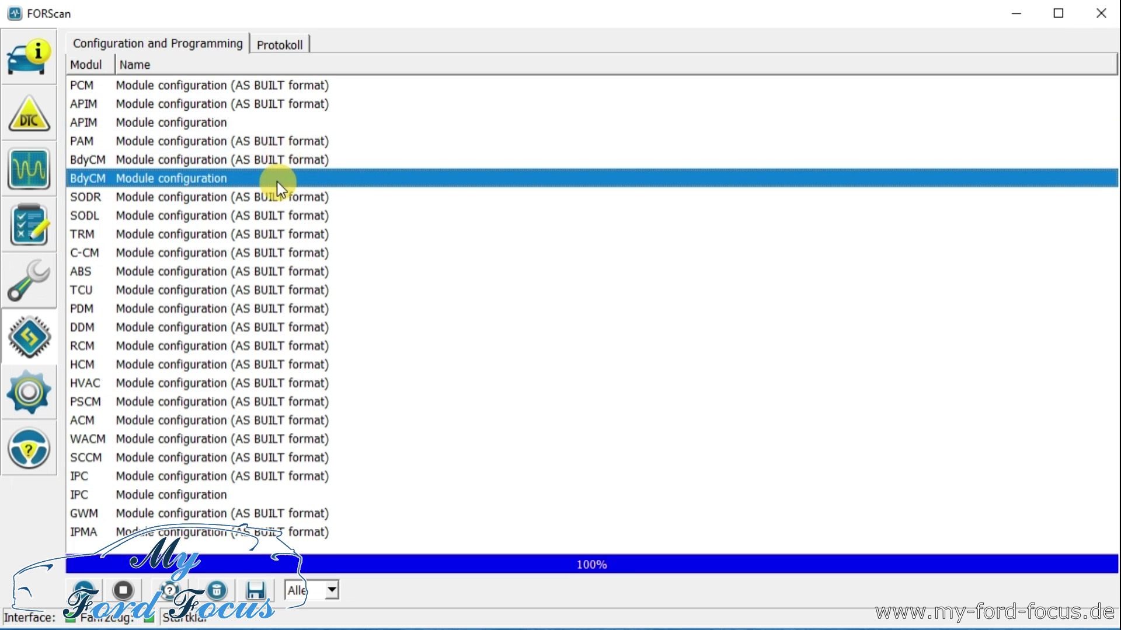
pyautogui.click(279, 214)
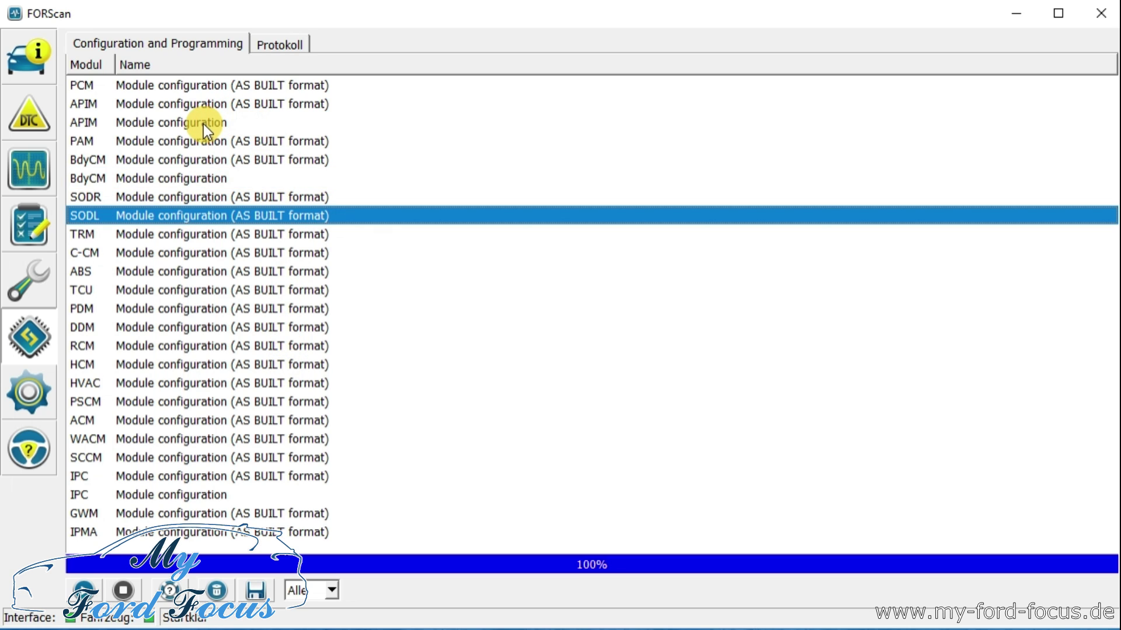
# Open the APIM module configuration in AS BUILT format, look through its data blocks, and end the service procedure
pyautogui.click(253, 107)
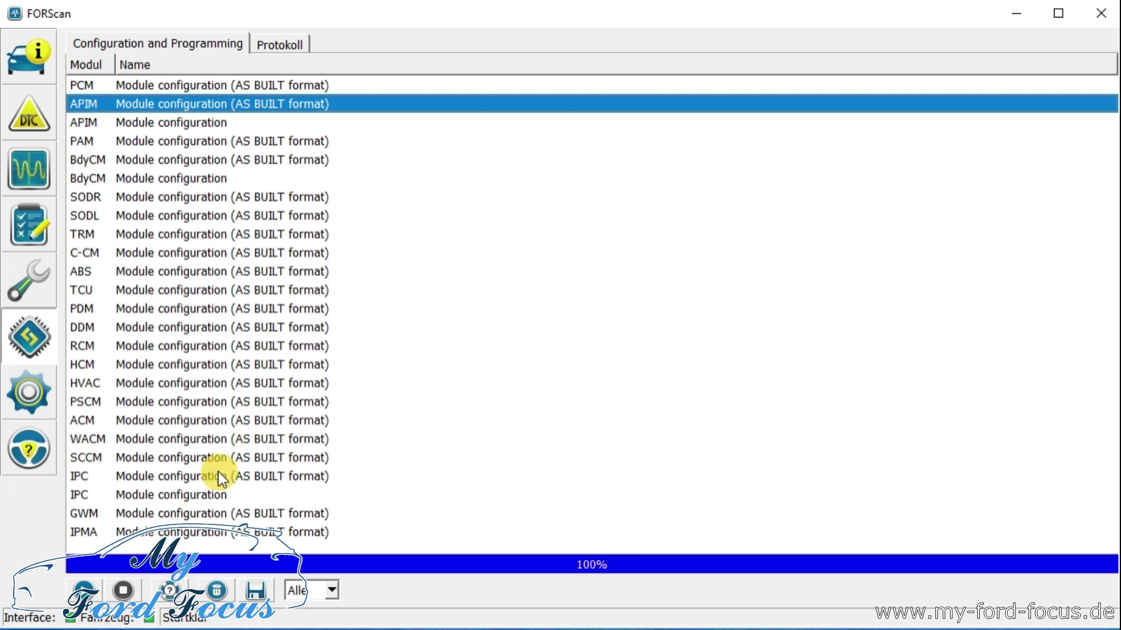
pyautogui.click(85, 590)
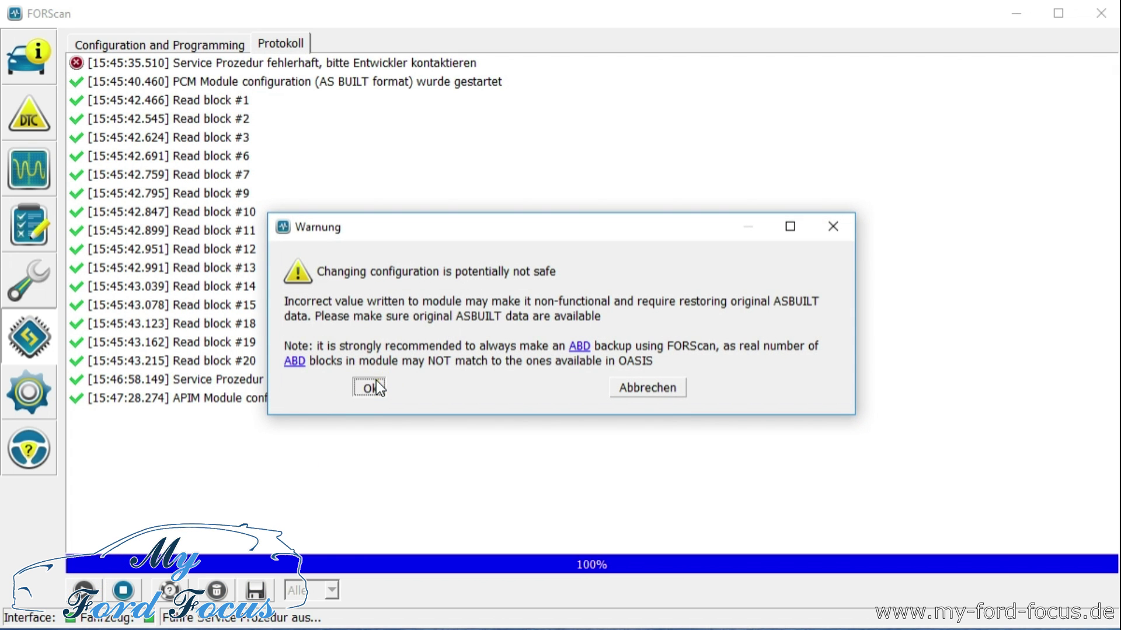
pyautogui.click(376, 380)
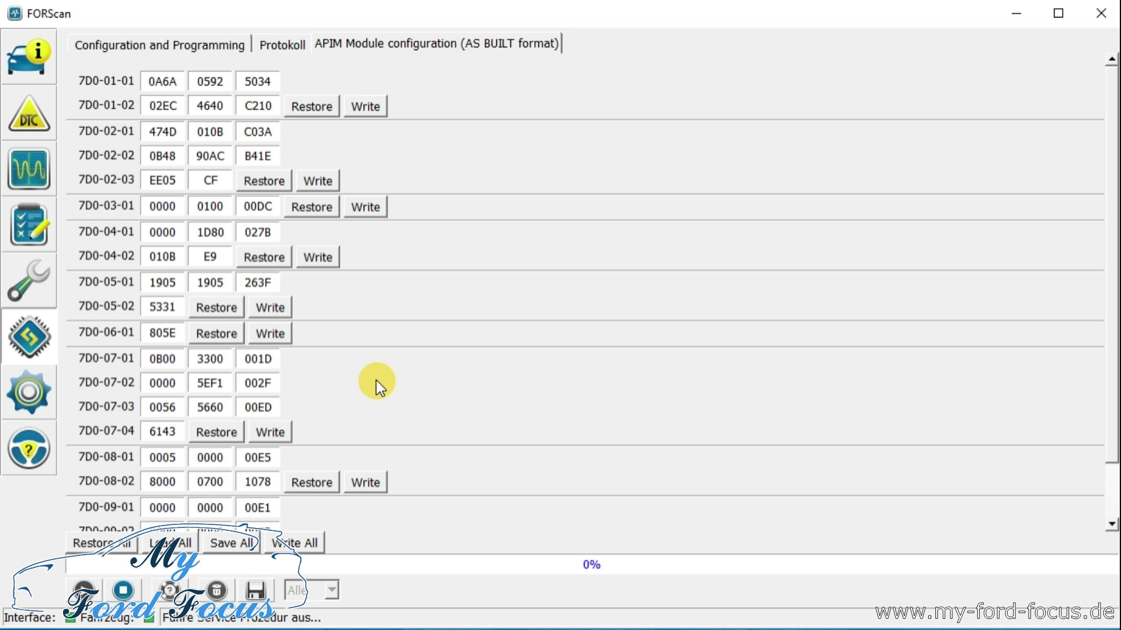
pyautogui.moveTo(1109, 181); pyautogui.dragTo(1108, 99)
pyautogui.click(123, 591)
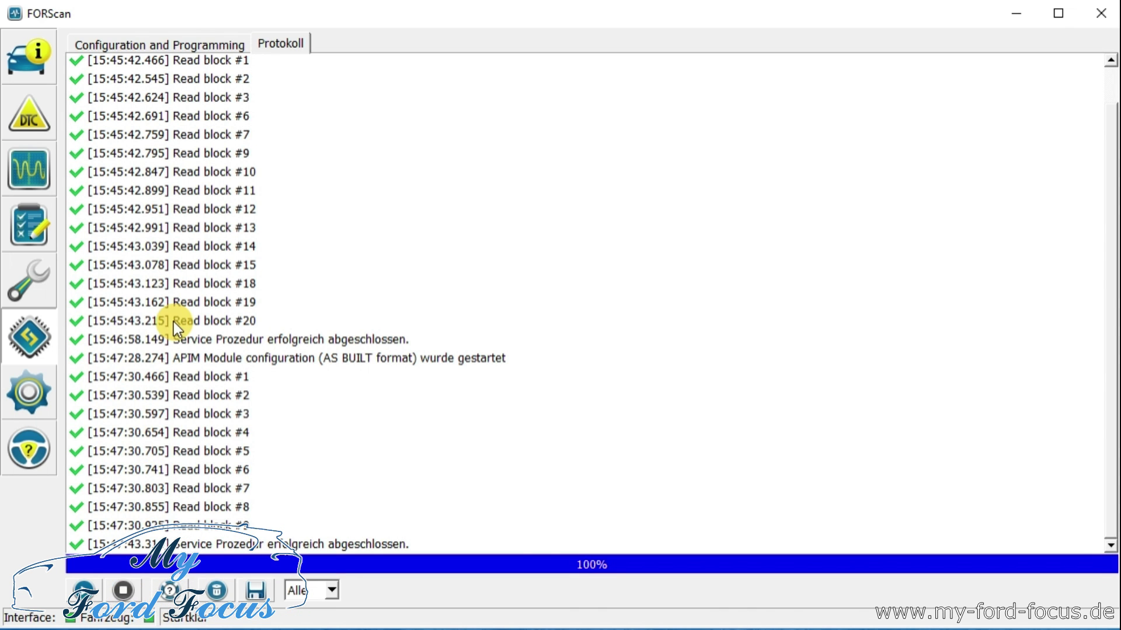
# Open the plain APIM Module configuration, look through its named settings and values, and end the service procedure
pyautogui.click(174, 44)
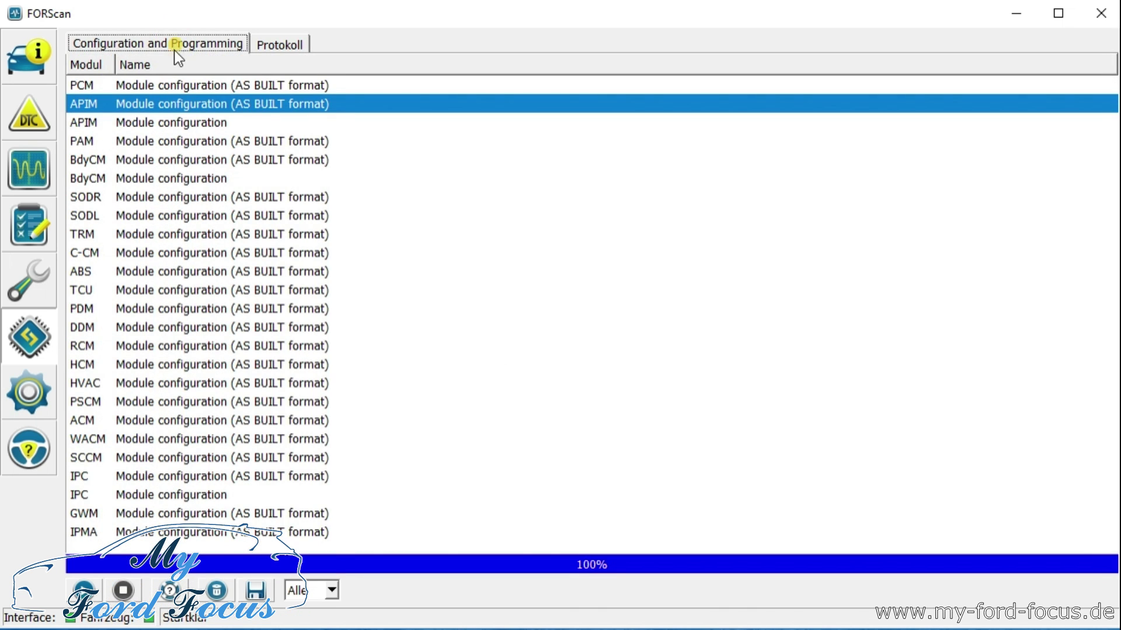
pyautogui.click(183, 124)
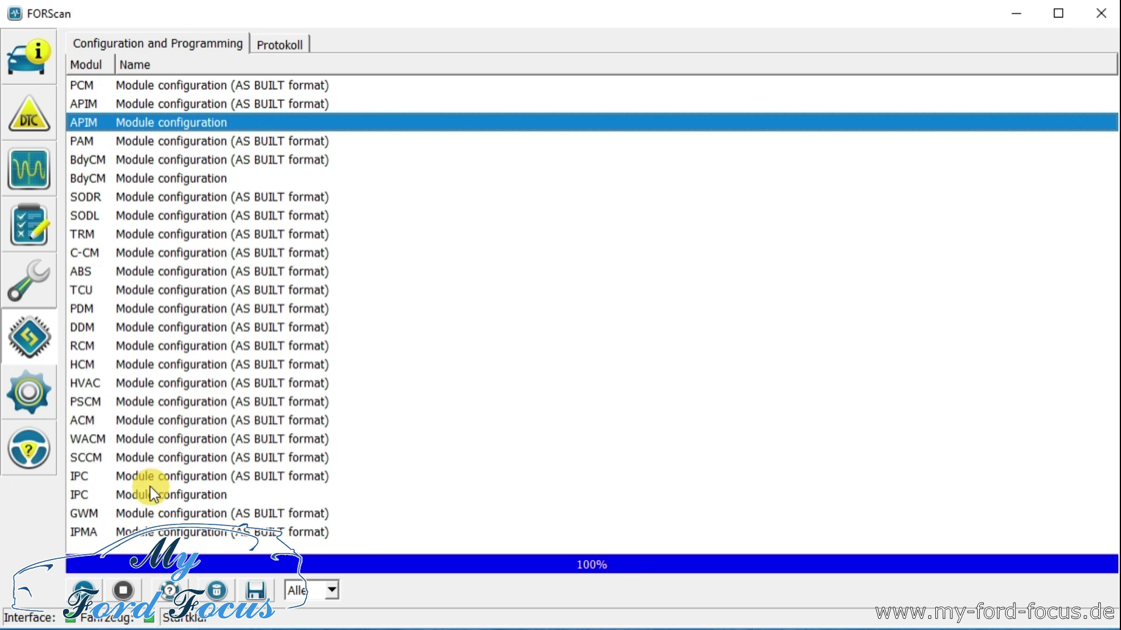
pyautogui.click(86, 591)
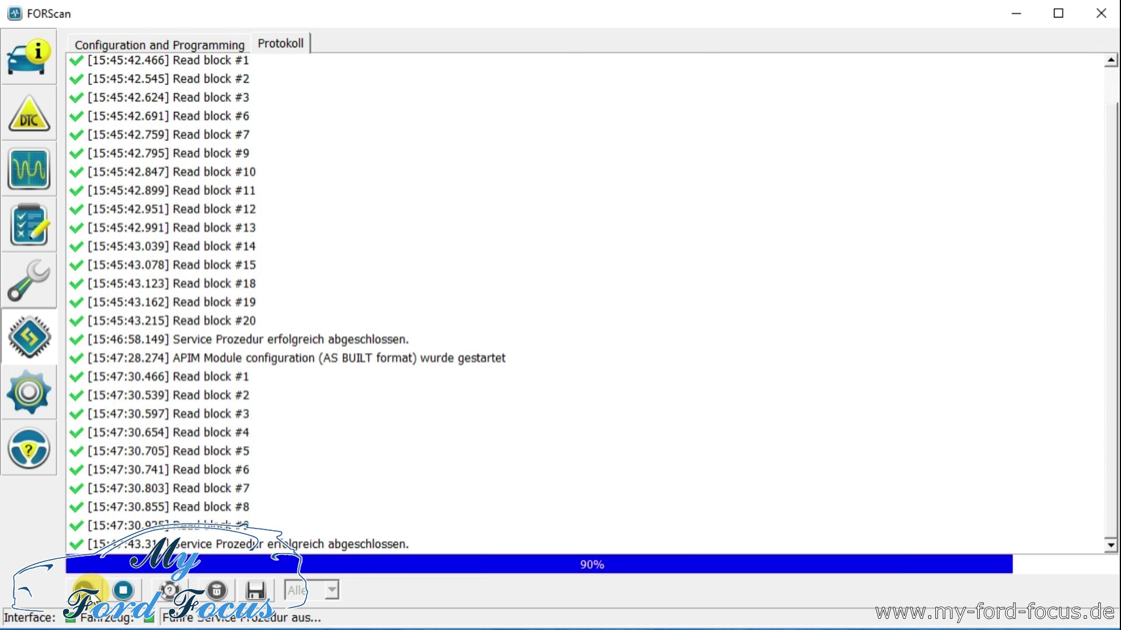
pyautogui.click(368, 389)
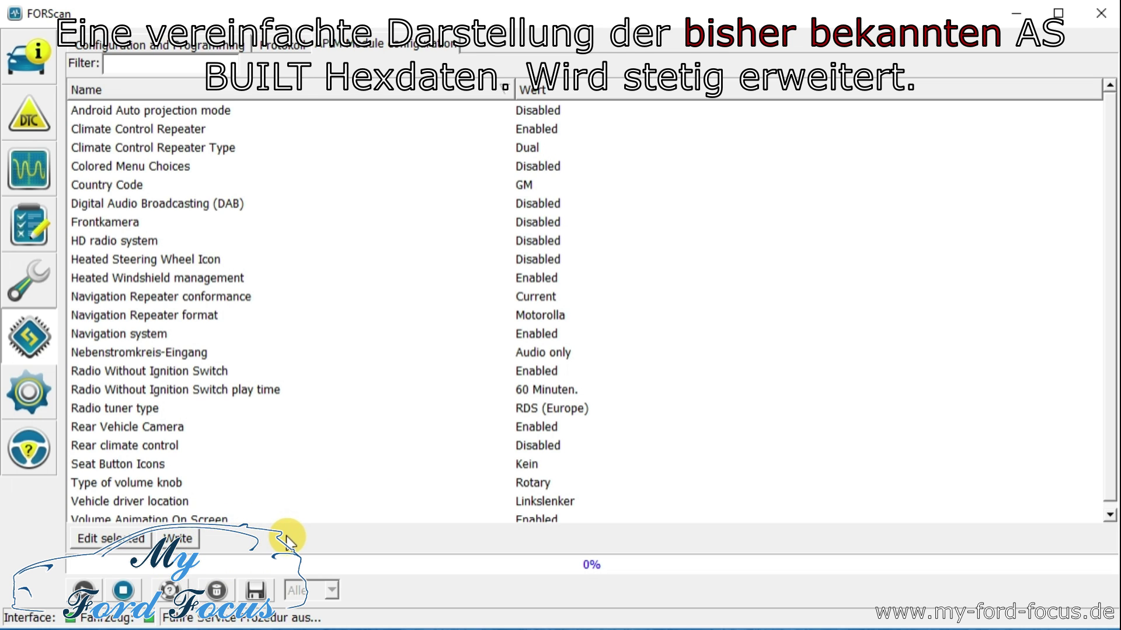
pyautogui.click(126, 591)
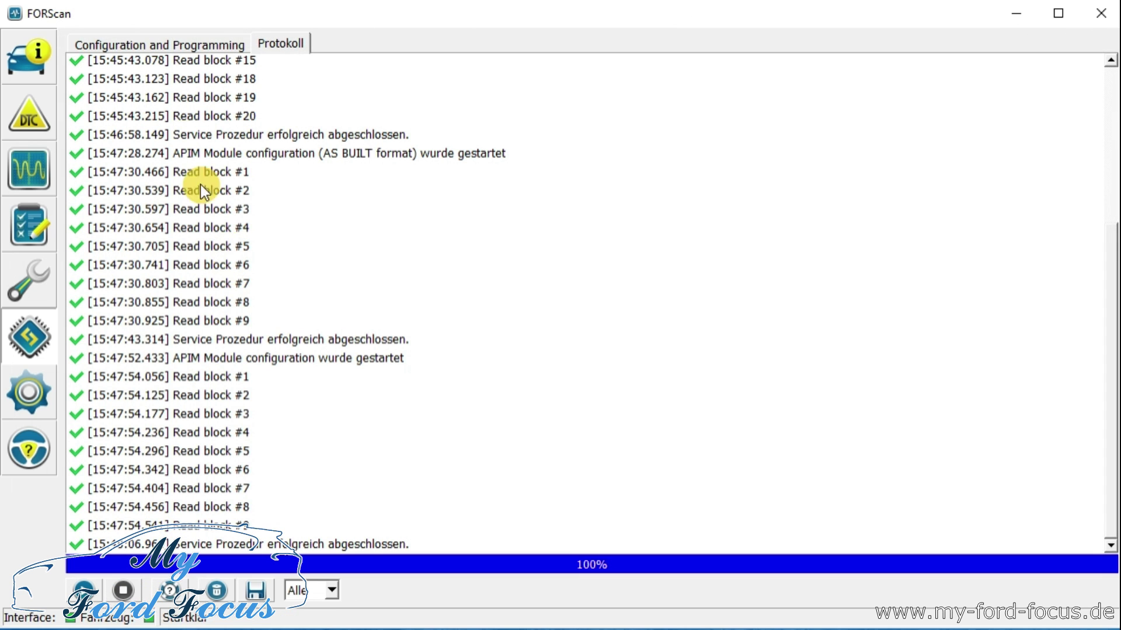
# Compare the PCM AS BUILT entry with the plain APIM Module configuration entry in the module list
pyautogui.click(175, 40)
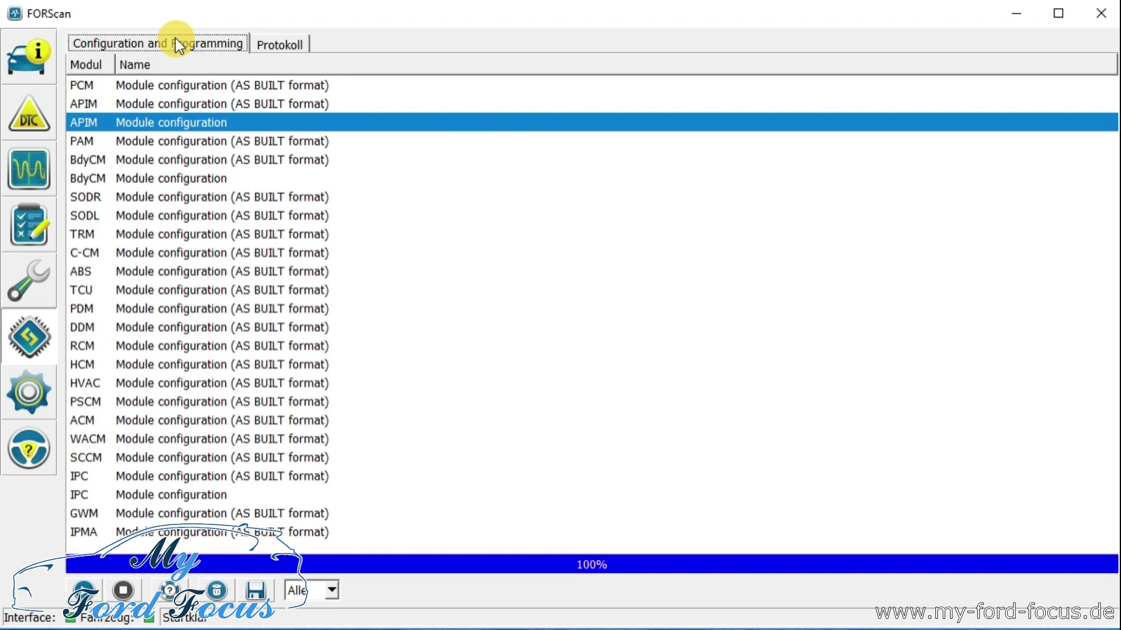
pyautogui.click(262, 85)
pyautogui.click(261, 87)
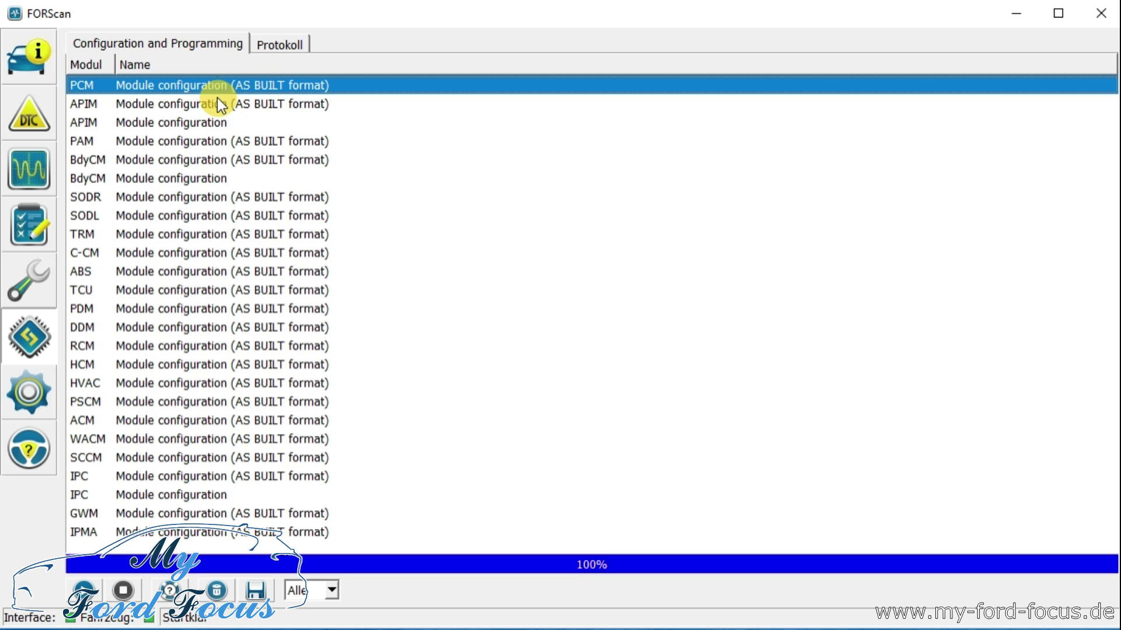
pyautogui.click(181, 122)
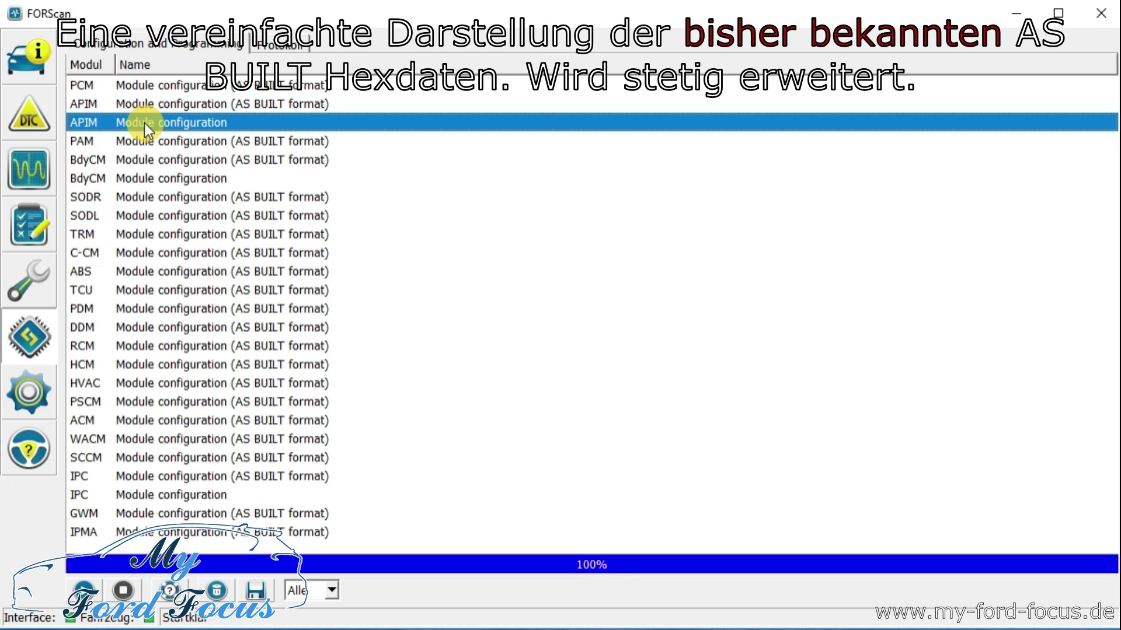
# Reopen the APIM configuration in AS BUILT format, inspect the hex values in rows 7D0-01-02 and 7D0-02-01, and end the service procedure
pyautogui.click(200, 108)
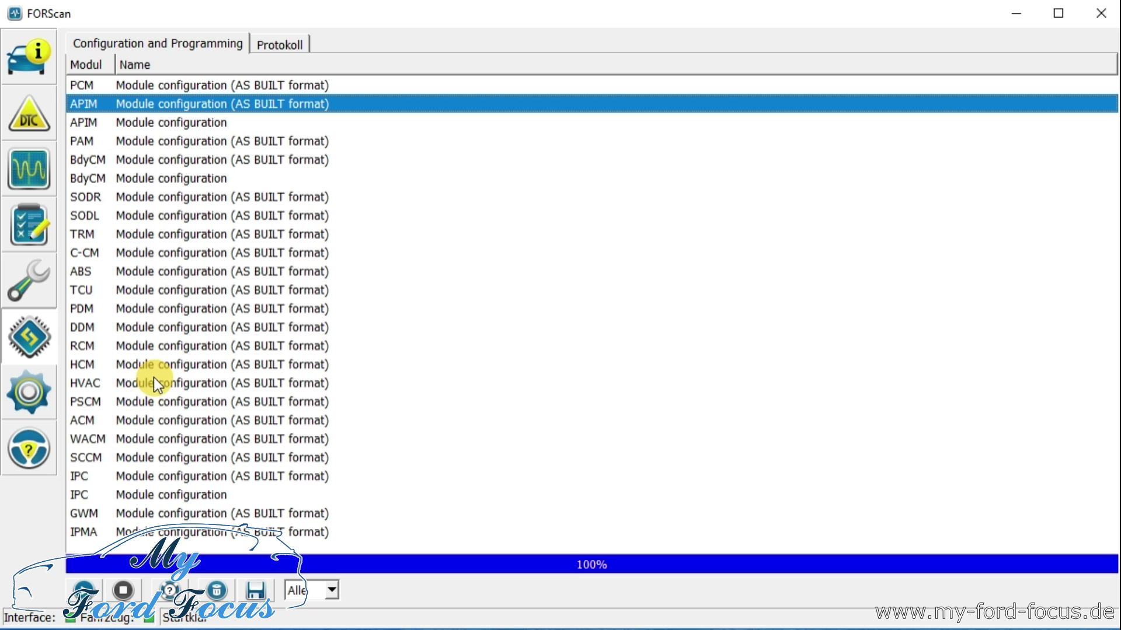
pyautogui.click(86, 591)
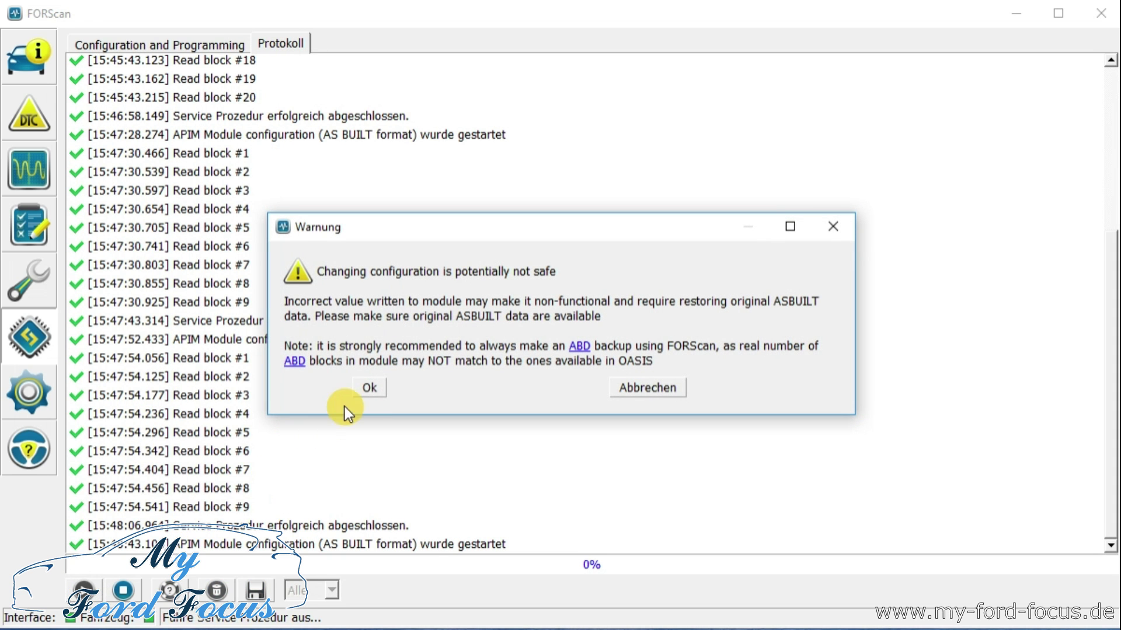
pyautogui.click(363, 386)
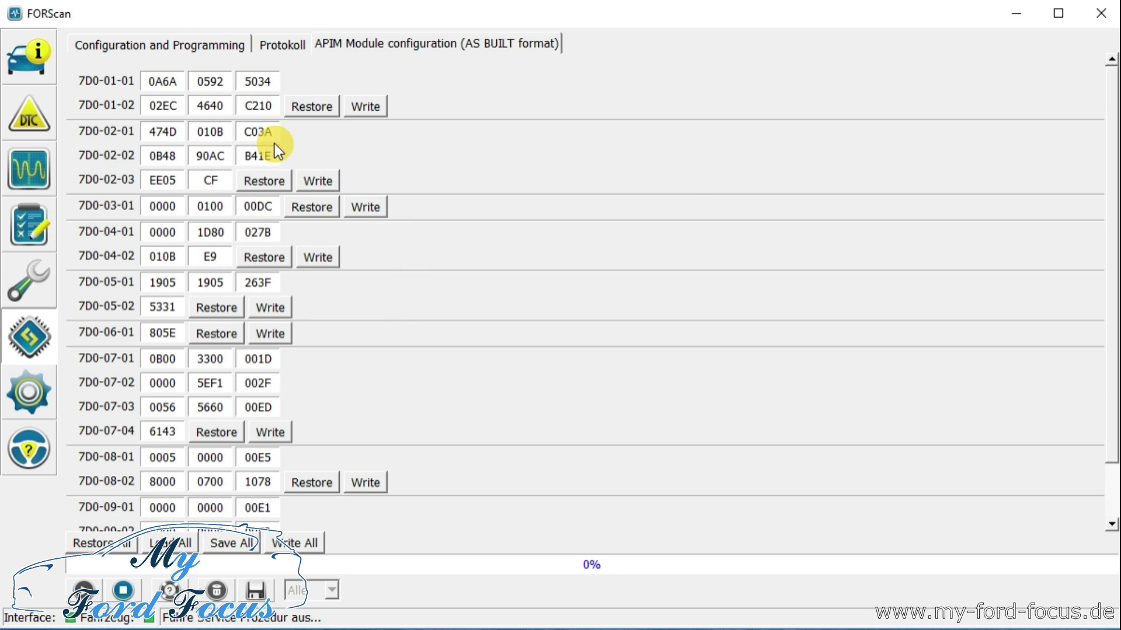
pyautogui.doubleClick(262, 107)
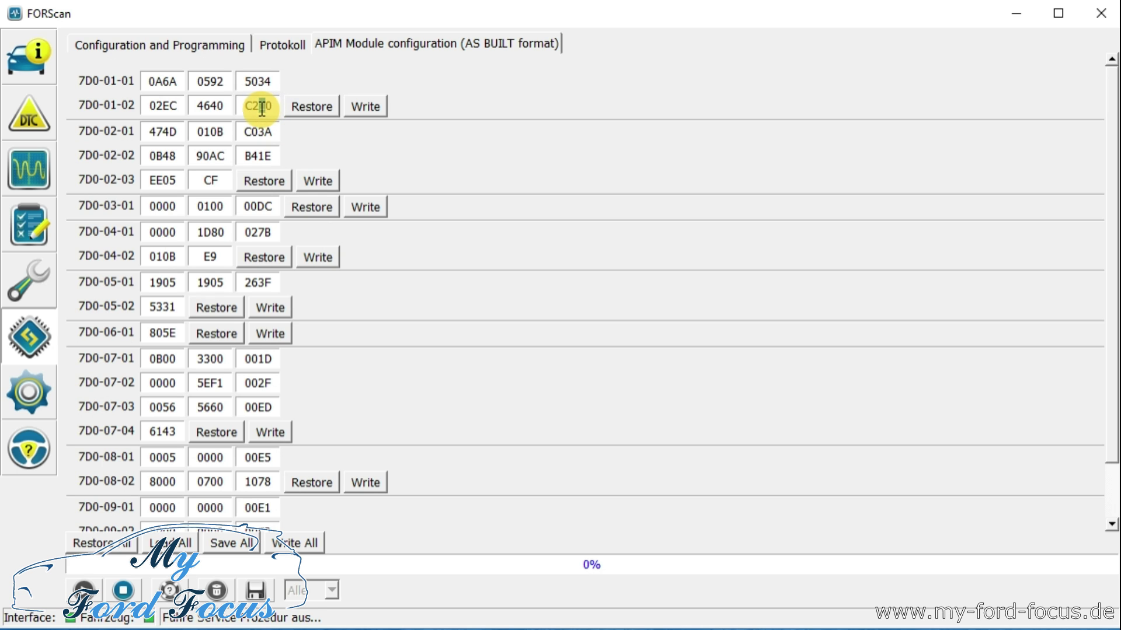
pyautogui.doubleClick(215, 131)
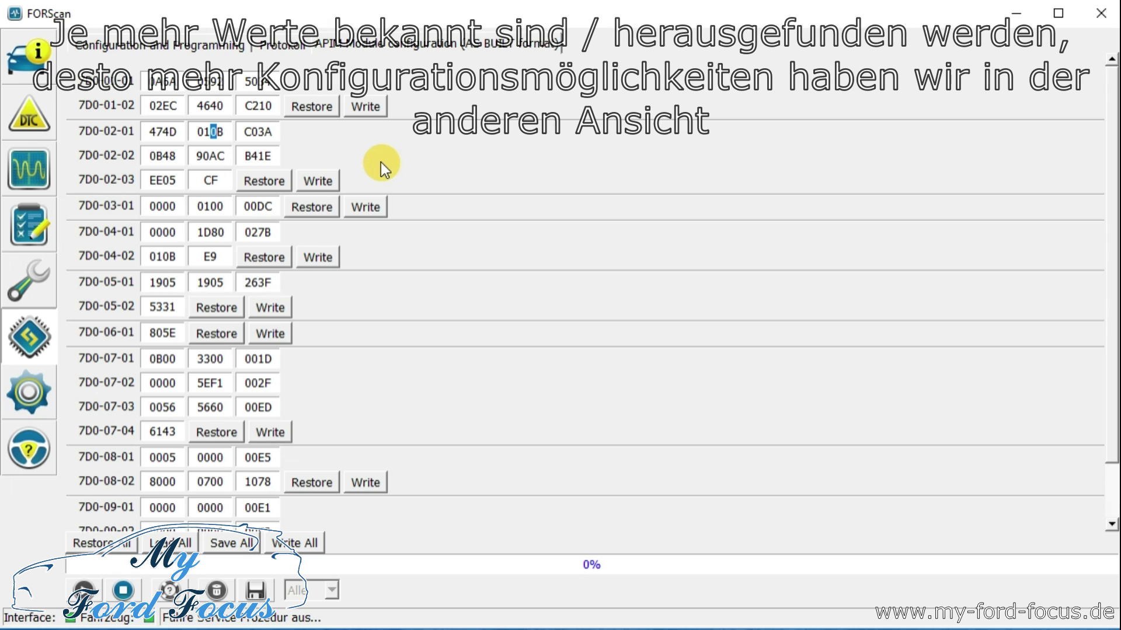
pyautogui.click(270, 133)
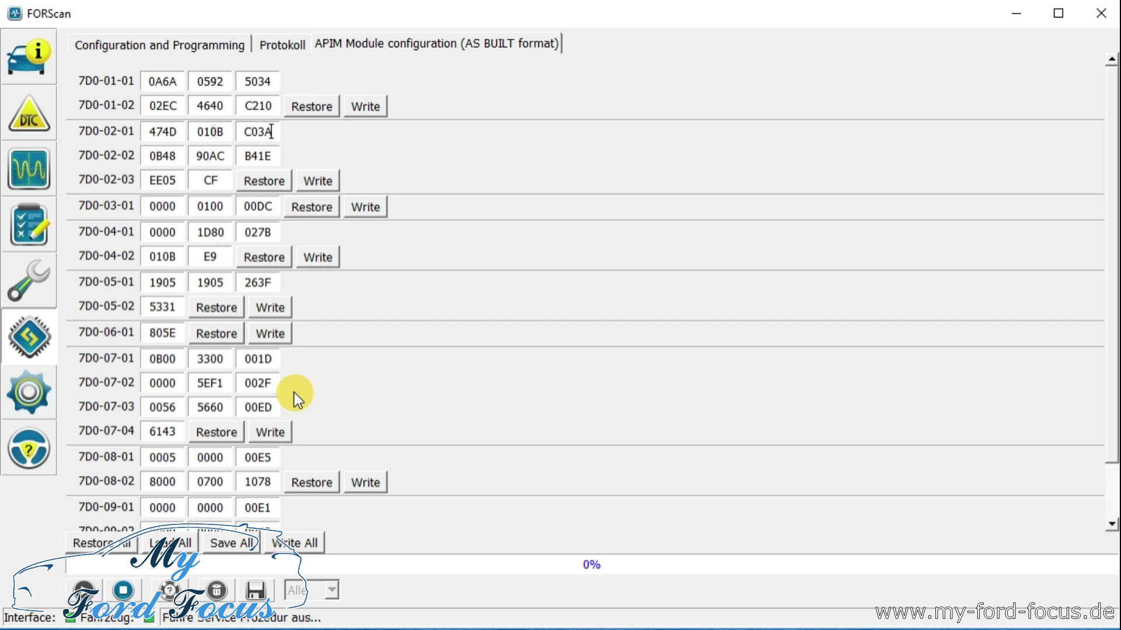
pyautogui.click(126, 592)
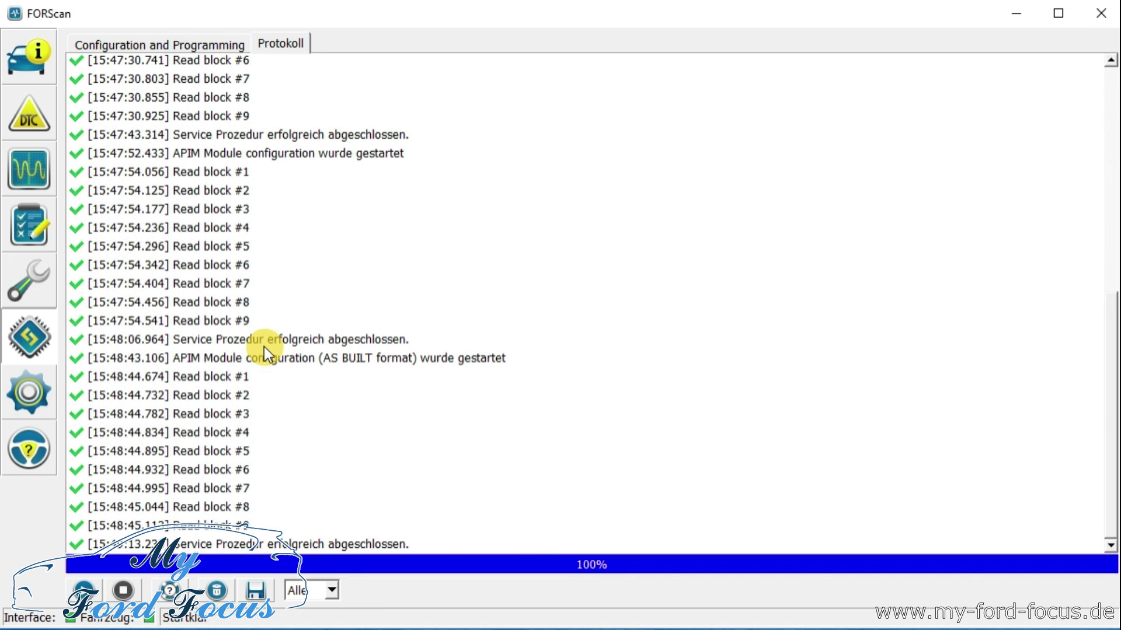
# Reopen the plain APIM Module configuration and view the value options for Colored Menu Choices, leaving the setting as it is
pyautogui.click(175, 44)
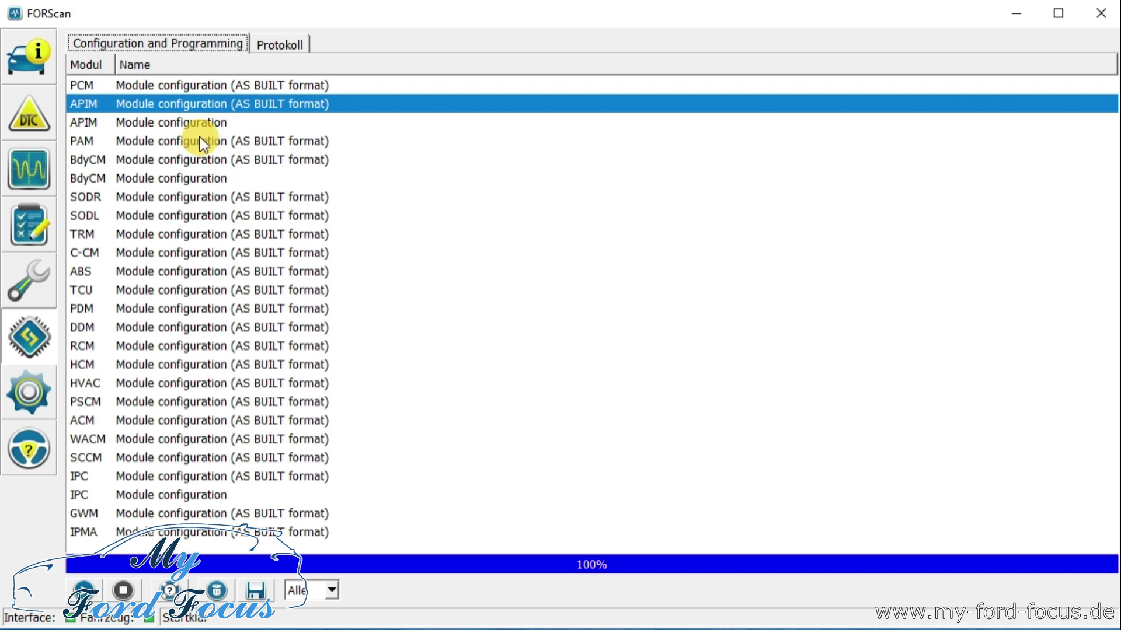
pyautogui.click(214, 124)
pyautogui.click(86, 590)
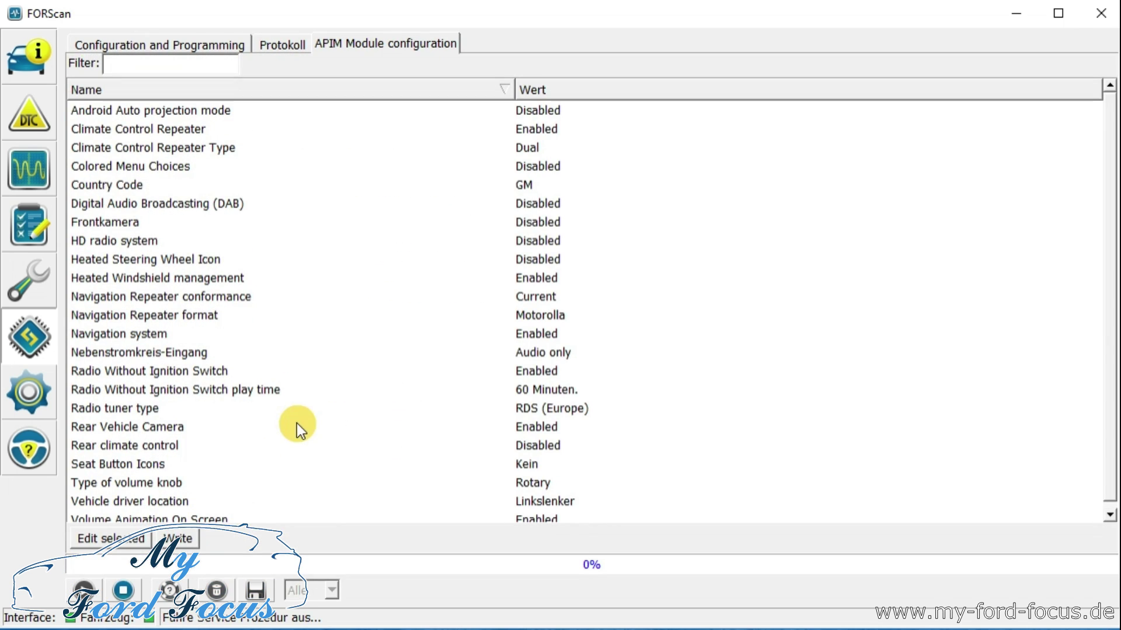
pyautogui.doubleClick(551, 173)
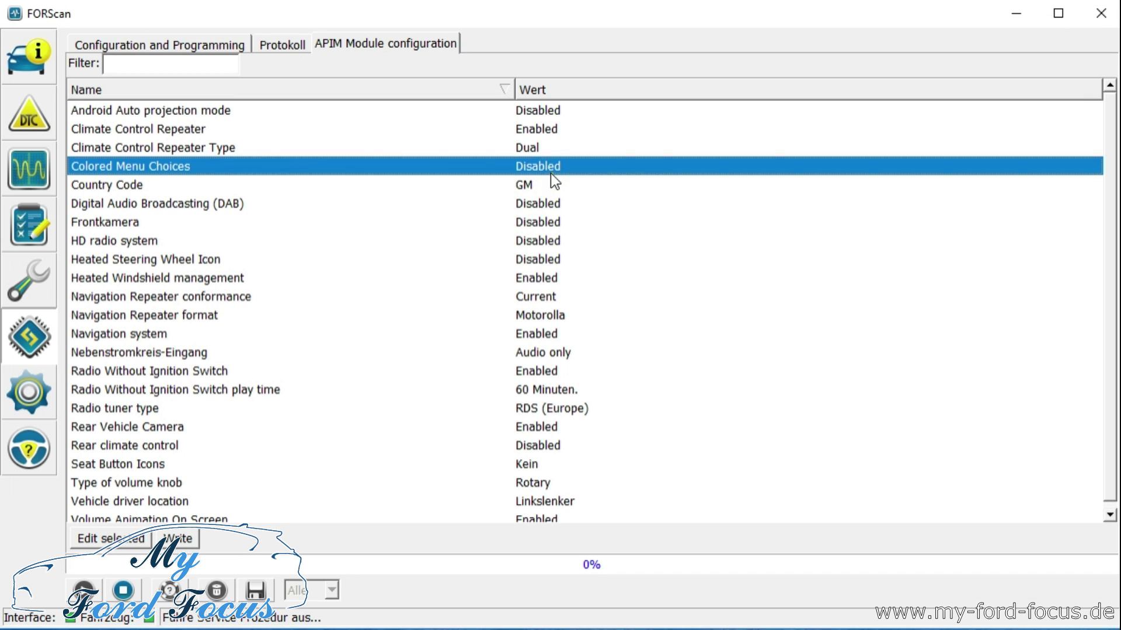
pyautogui.click(456, 289)
pyautogui.click(453, 309)
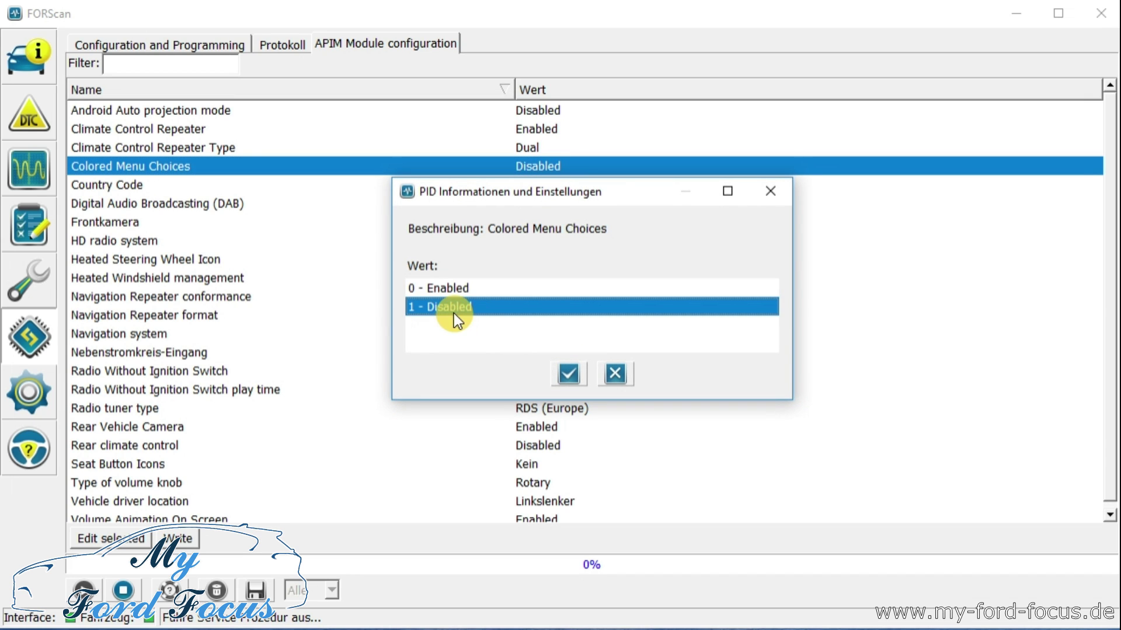
pyautogui.click(779, 191)
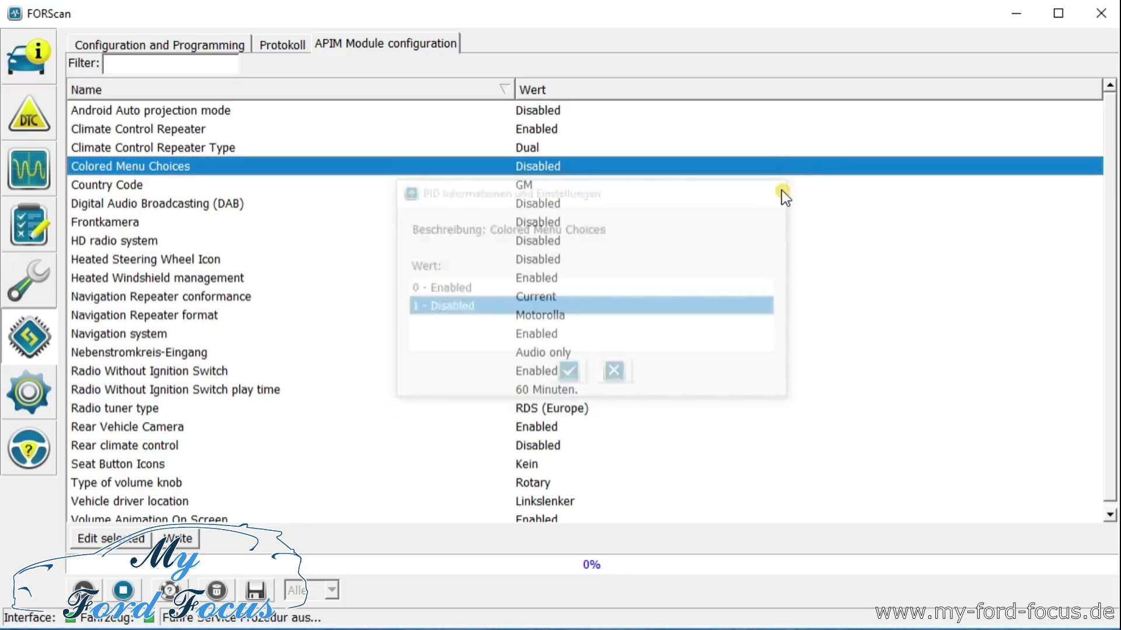